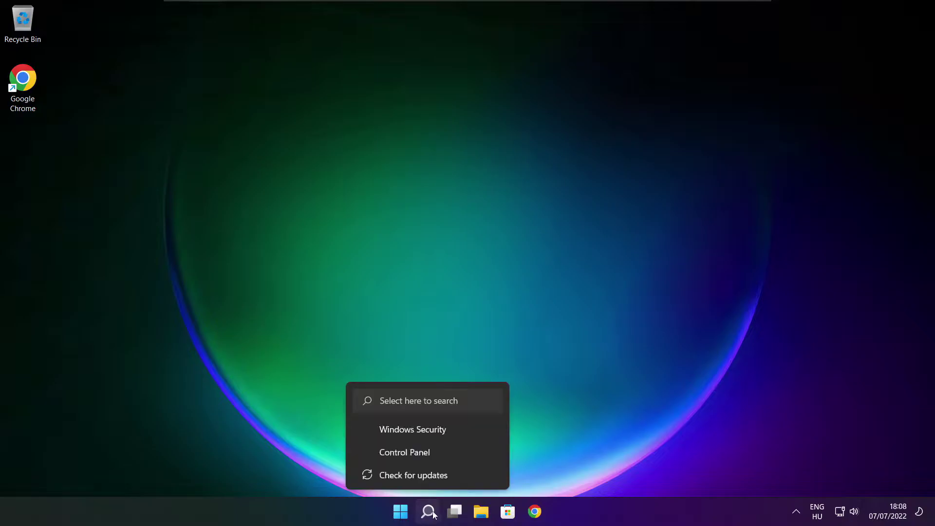
Search Windows for "device manager", open Device Manager and maximize its window.
click(431, 516)
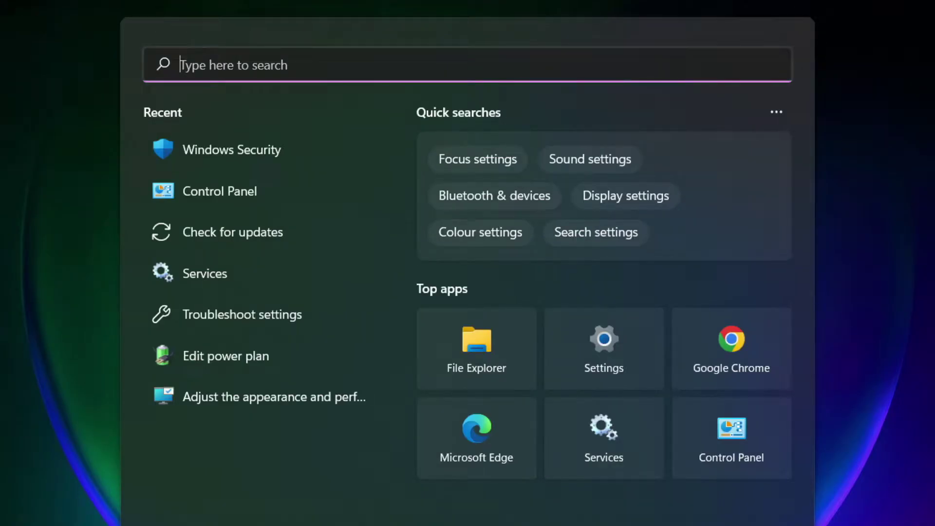
text(device m)
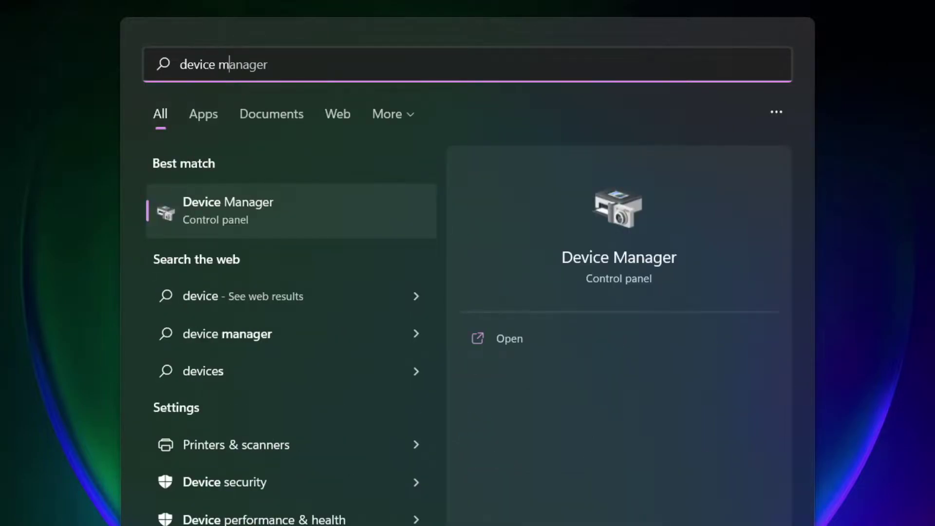
text(anag)
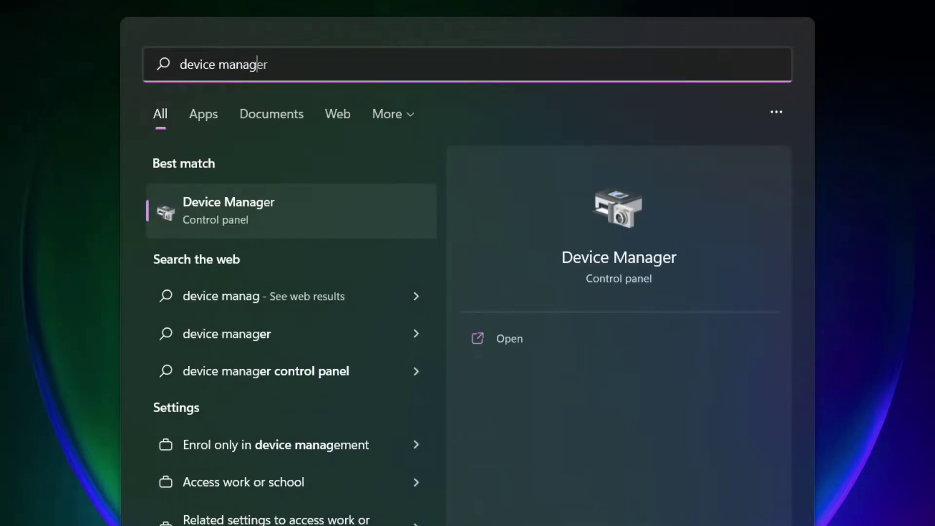
text(er)
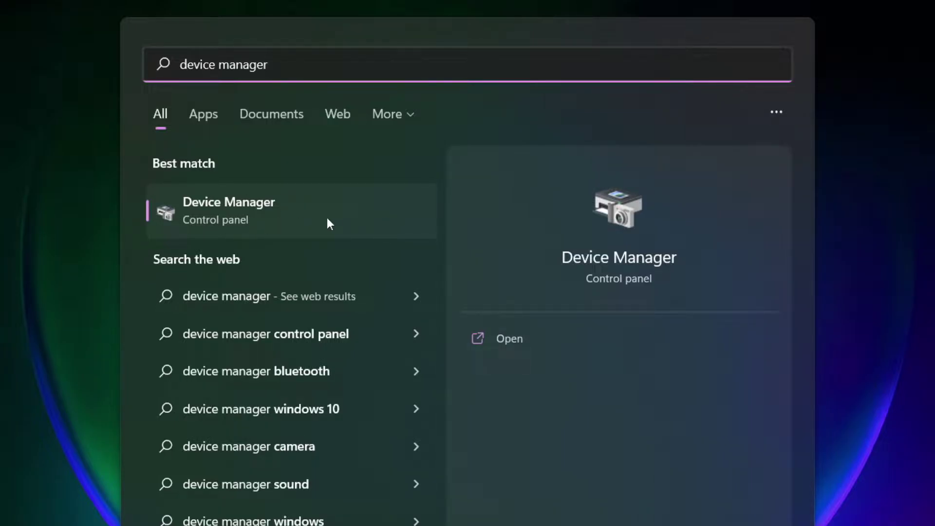
click(343, 216)
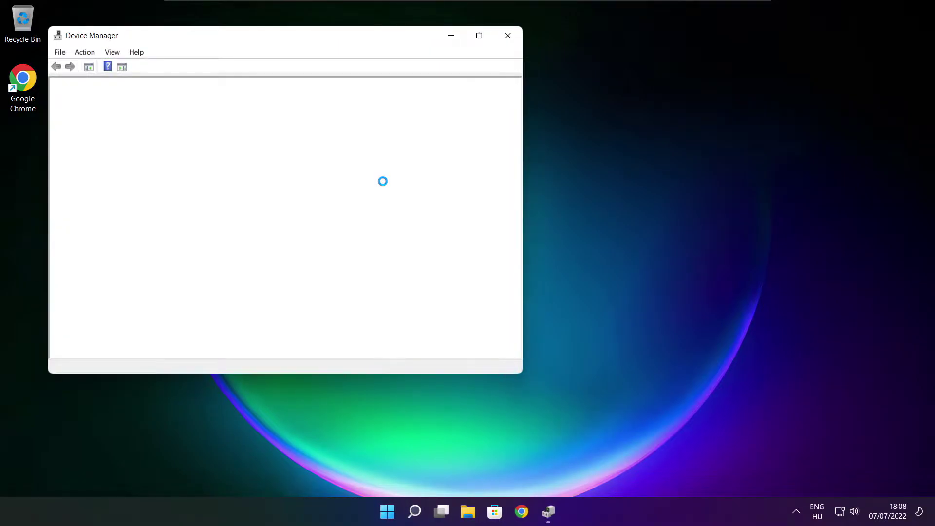
click(479, 35)
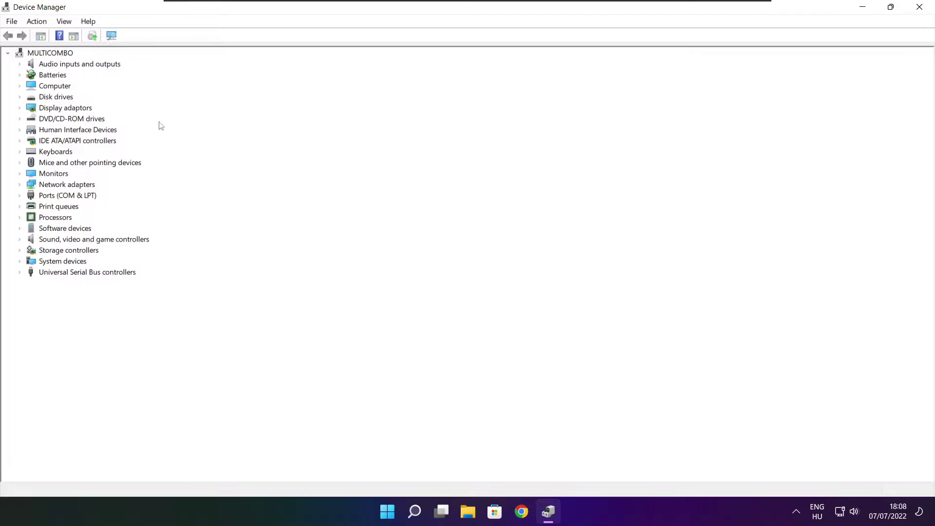
Run an automatic driver update for the VMware SVGA 3D display adaptor and close the update wizard.
click(52, 107)
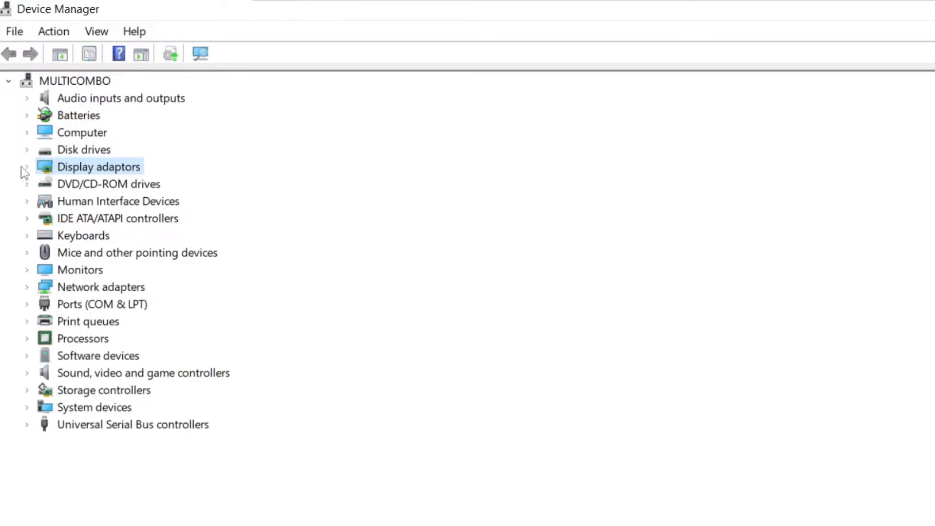
click(27, 168)
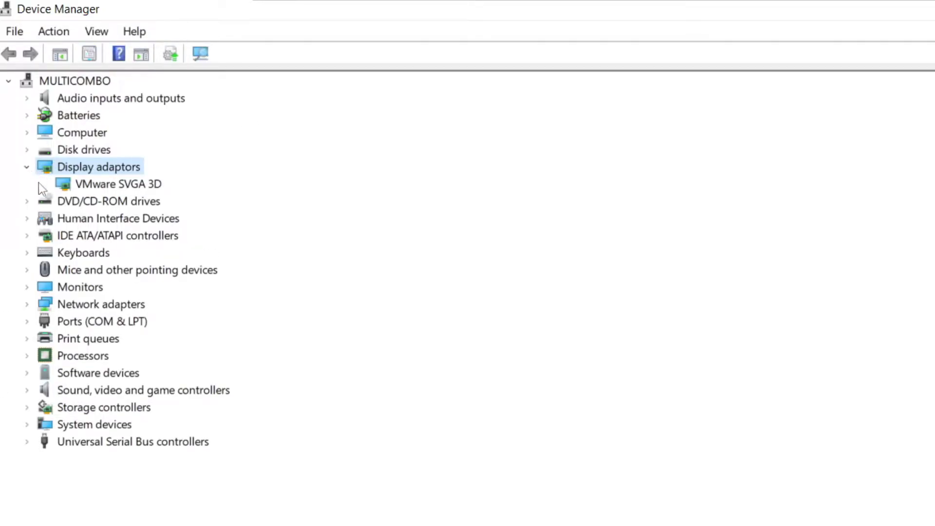
click(139, 189)
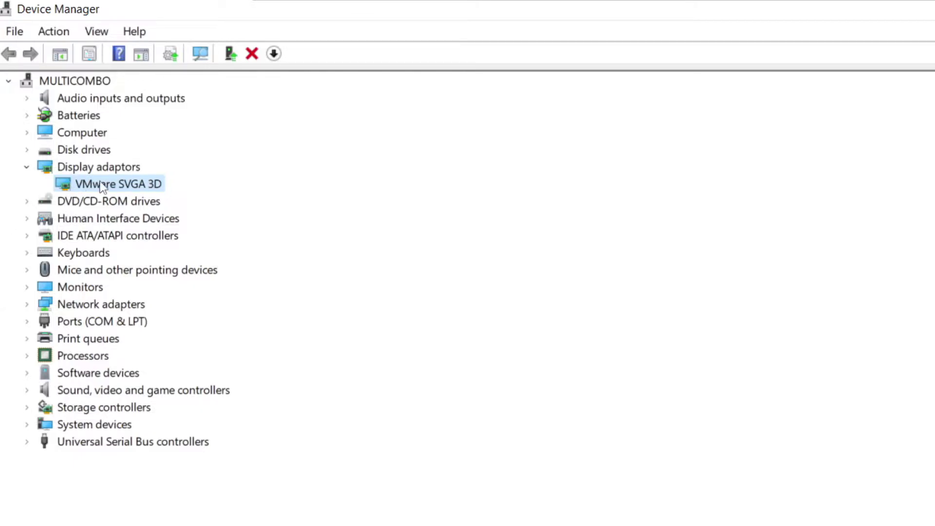
right_click(100, 187)
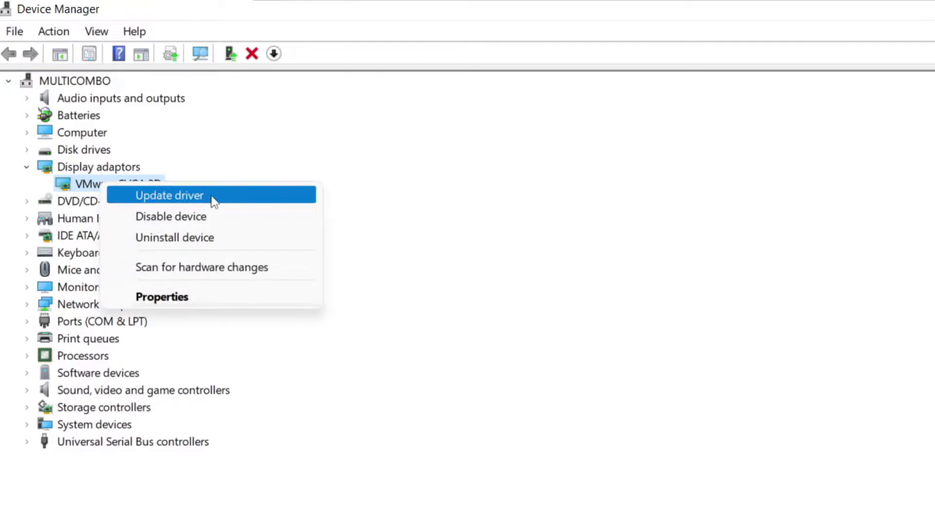
click(209, 196)
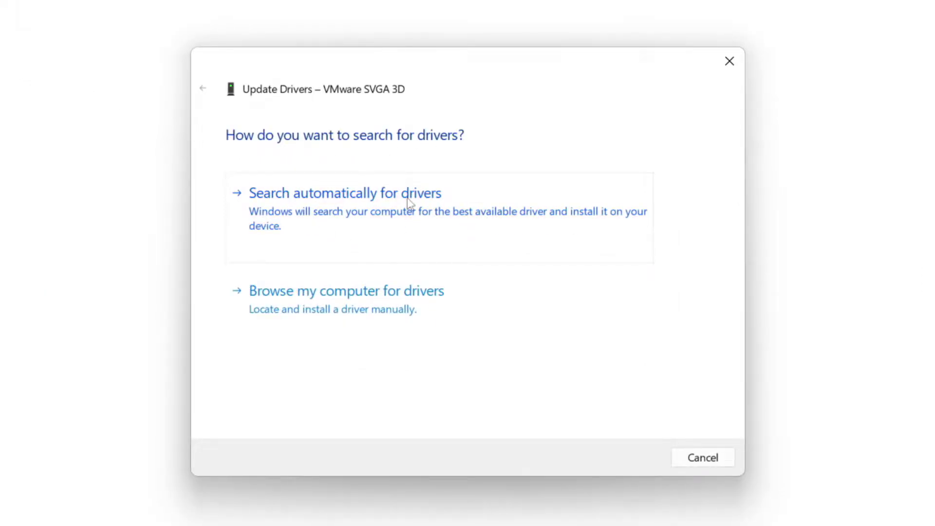
click(411, 221)
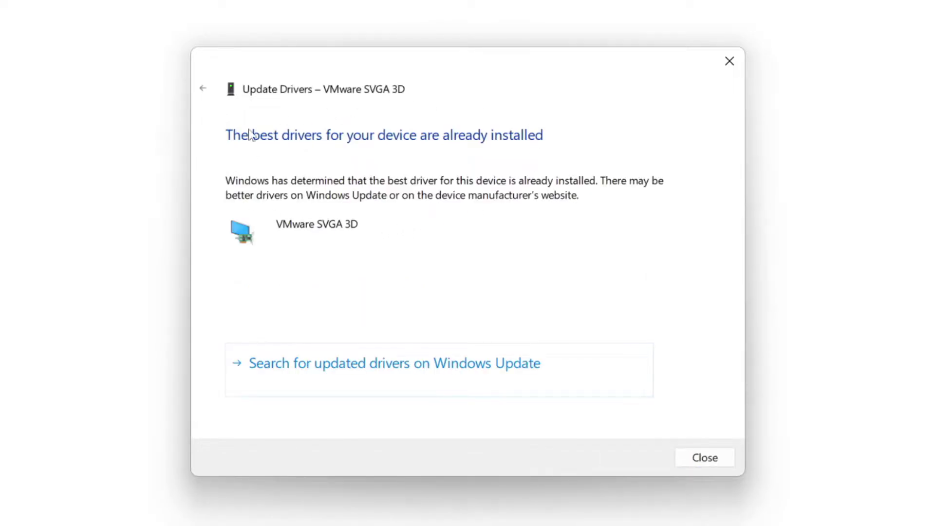
click(705, 459)
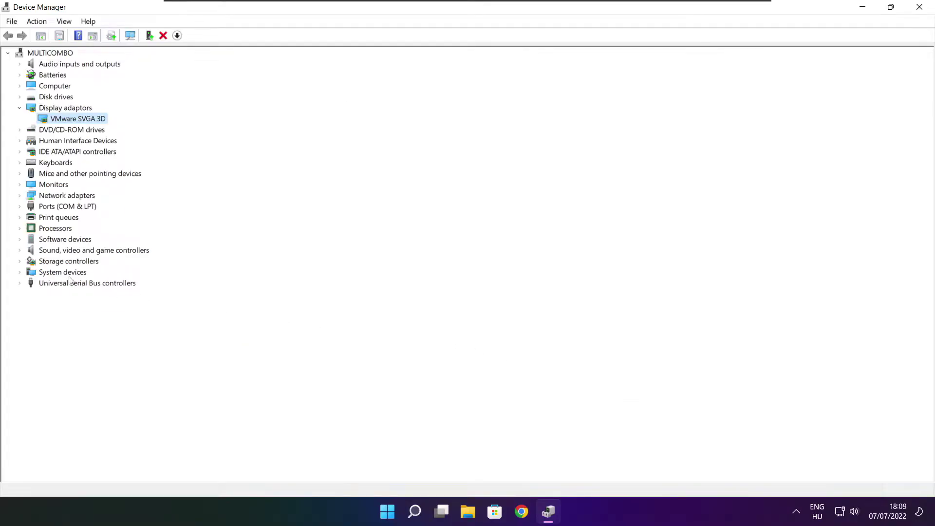
Run an automatic driver update for the High Definition Audio Device under Sound, video and game controllers, then close Device Manager.
click(60, 311)
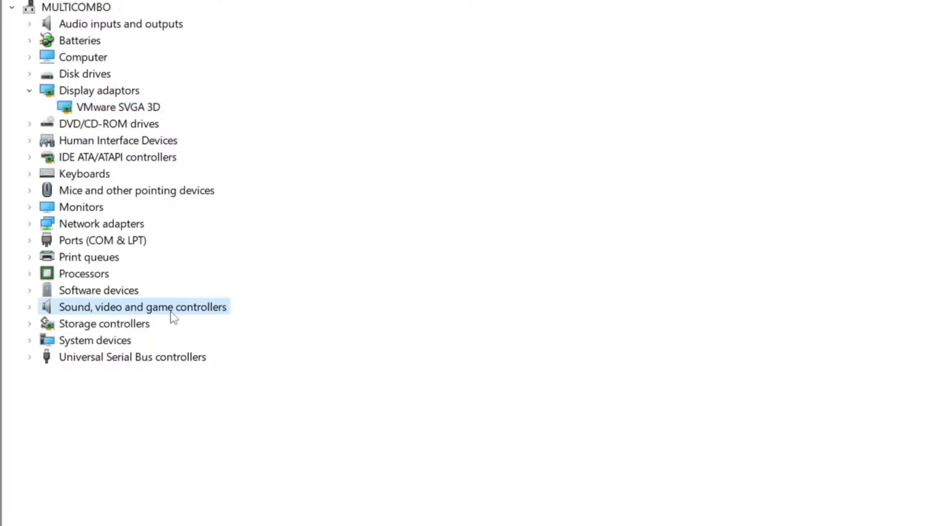
click(31, 308)
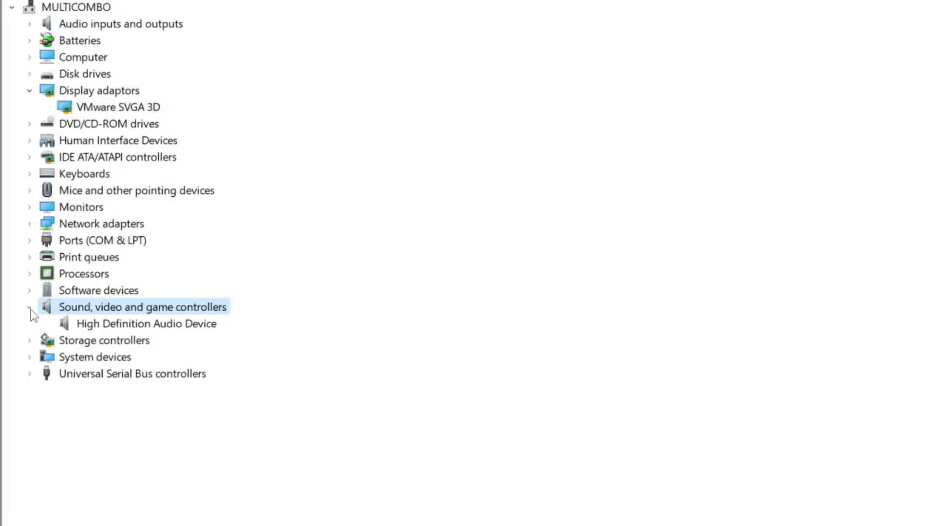
click(155, 327)
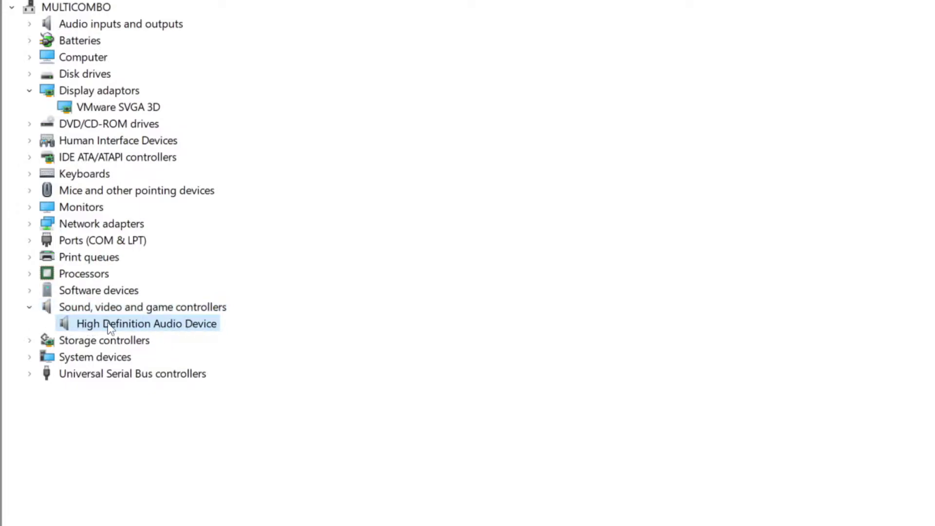
right_click(137, 326)
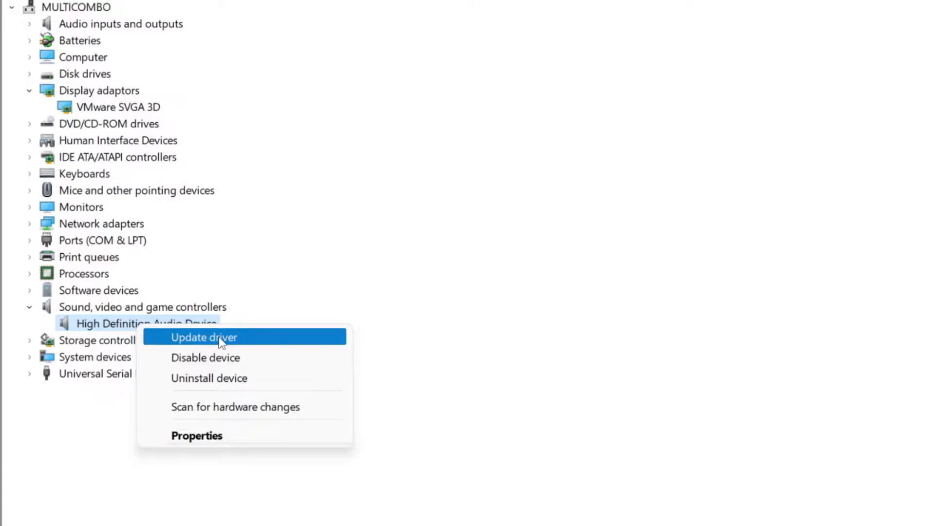
click(277, 341)
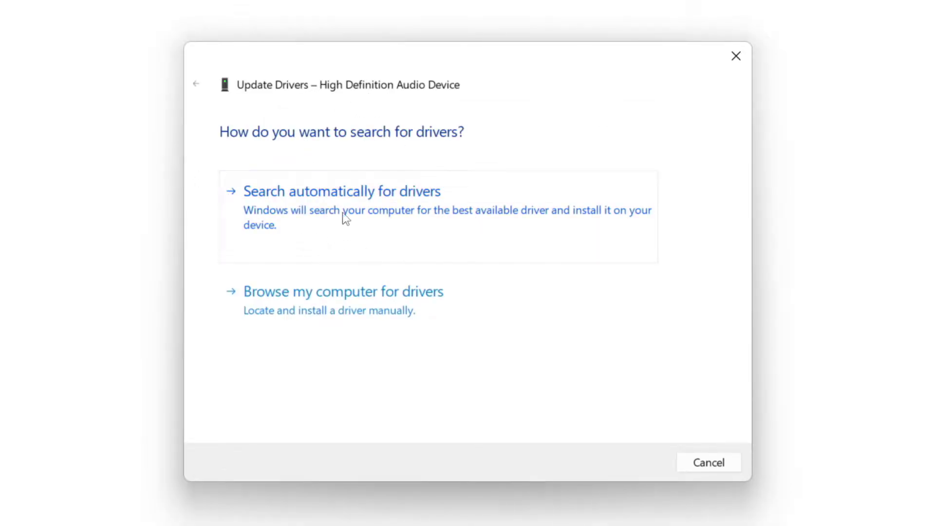
click(374, 215)
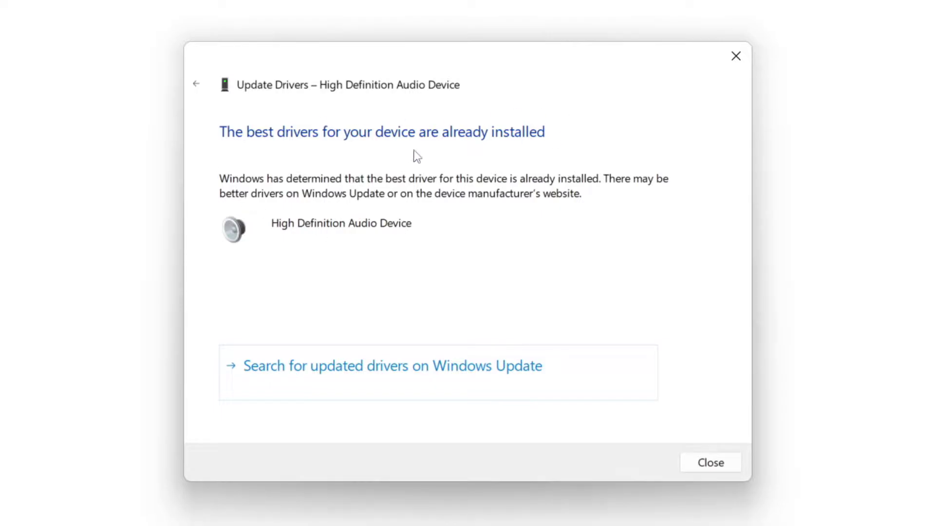
click(712, 462)
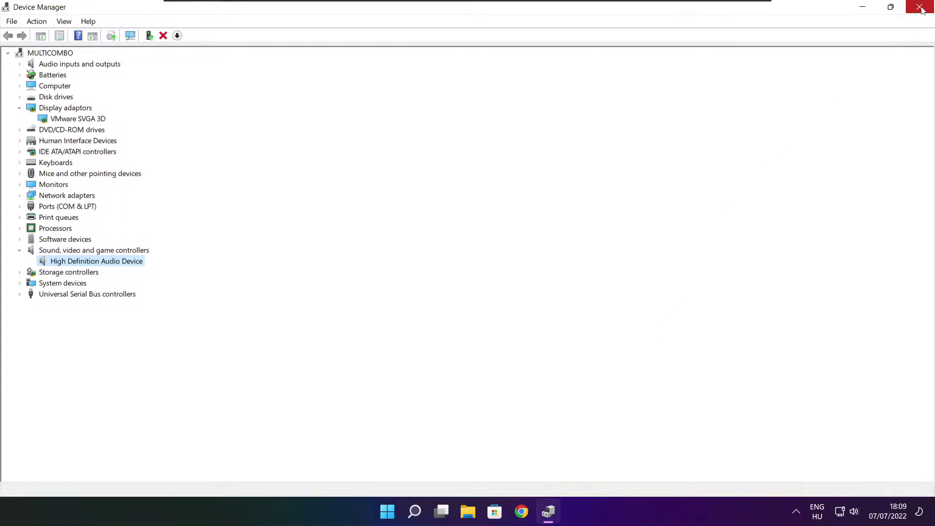
click(919, 7)
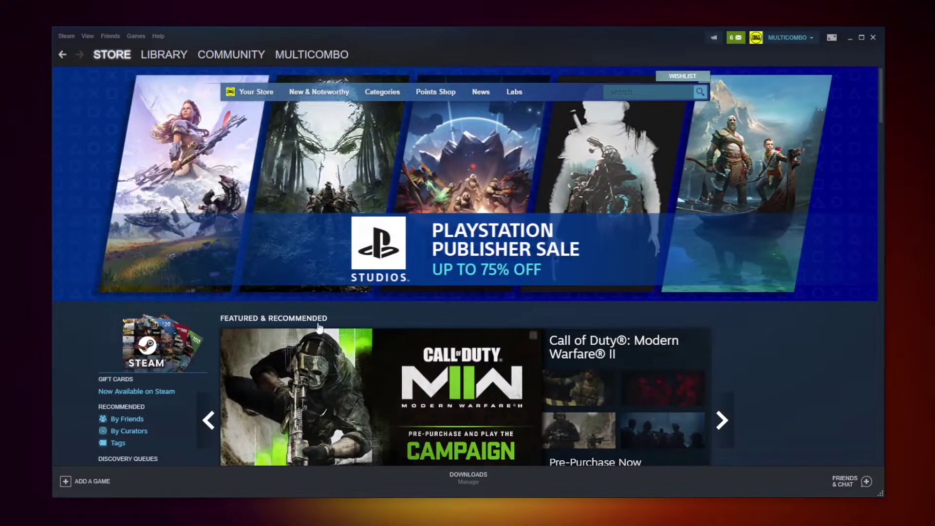
Switch to Steam and verify the integrity of the local files of the favorite game in the library.
mouse_move(171, 70)
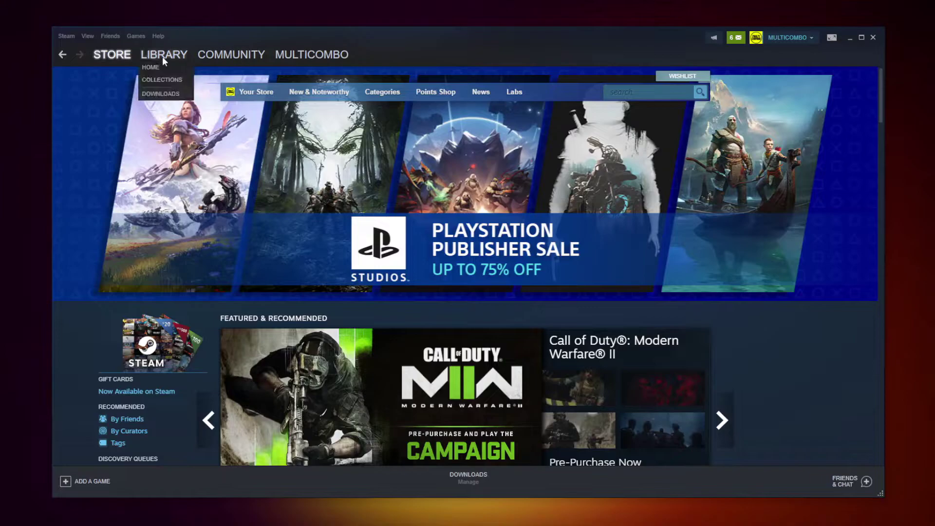
click(160, 55)
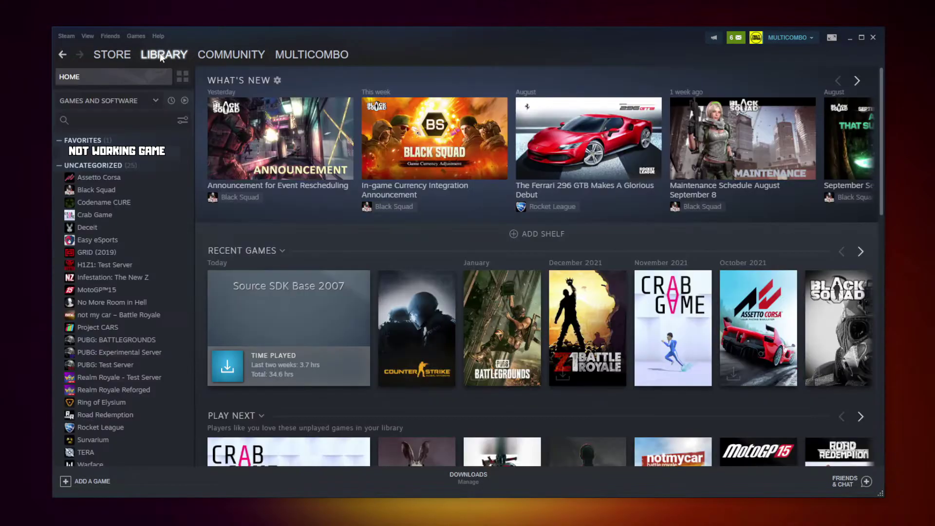
right_click(175, 154)
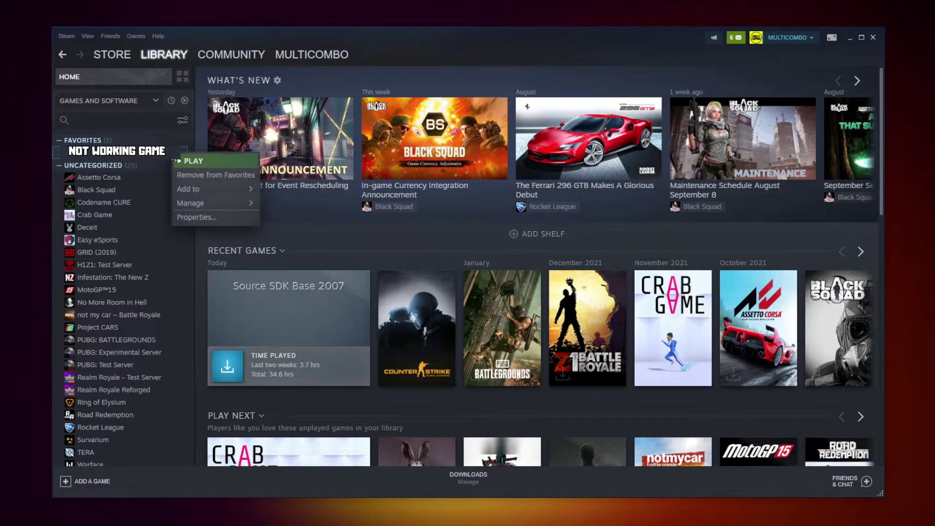
click(208, 215)
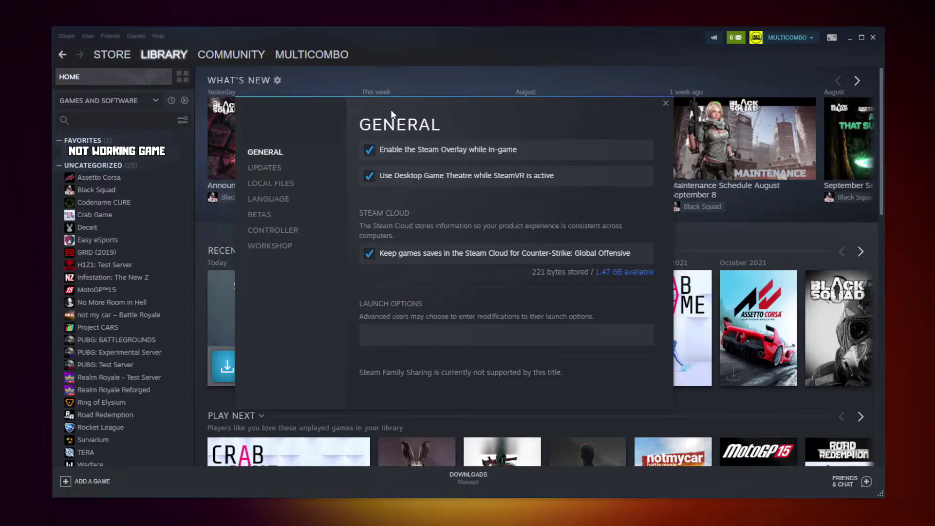
click(274, 187)
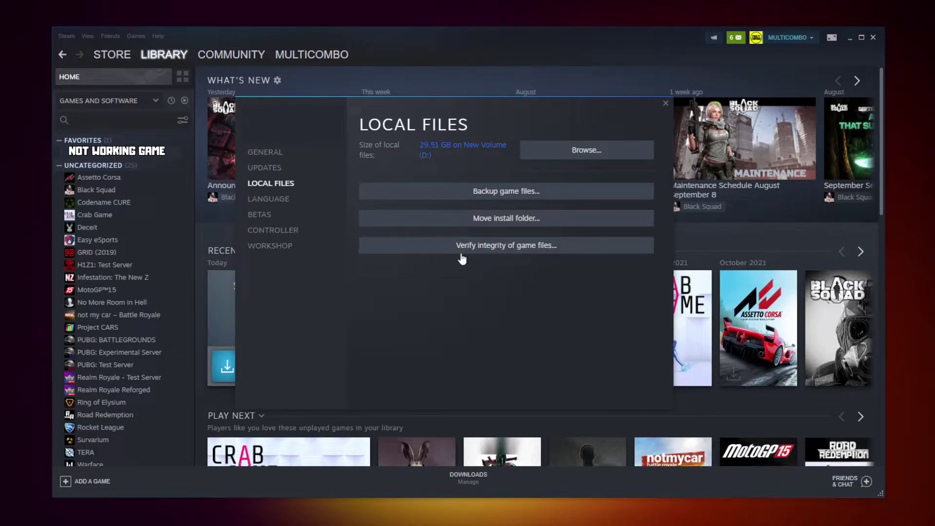
click(509, 249)
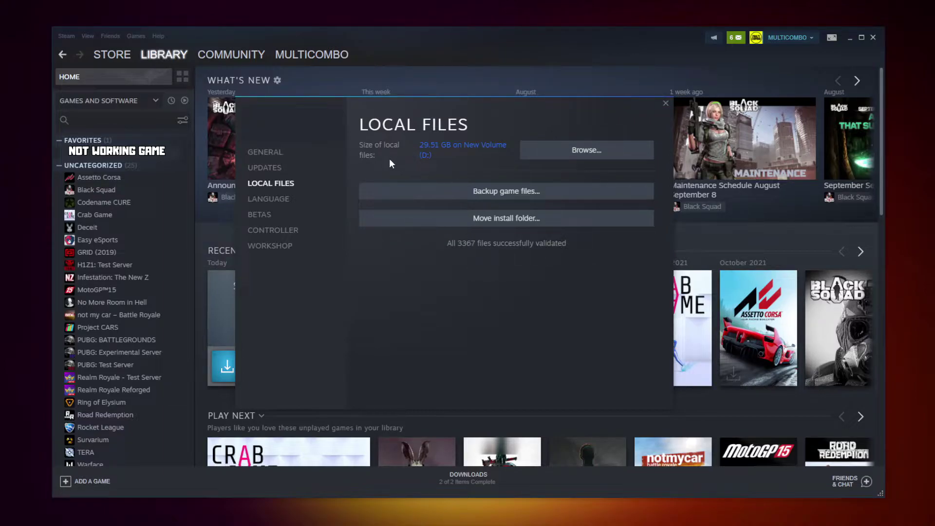
Browse to the game's installation folder and open the properties of its application file.
click(588, 152)
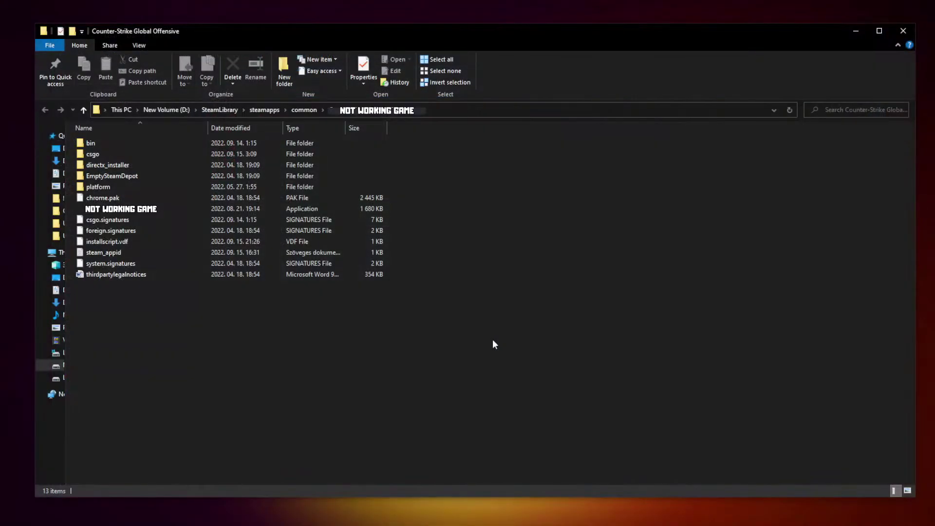
click(218, 210)
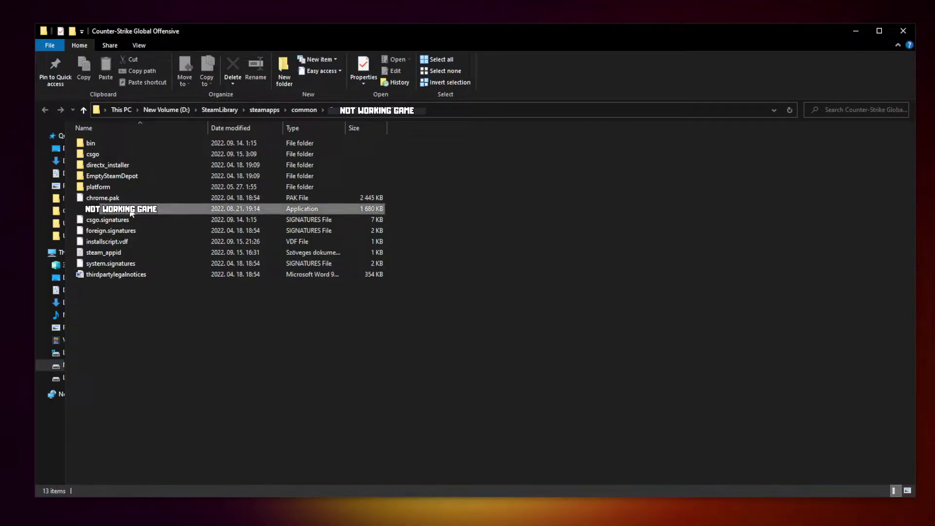
right_click(187, 209)
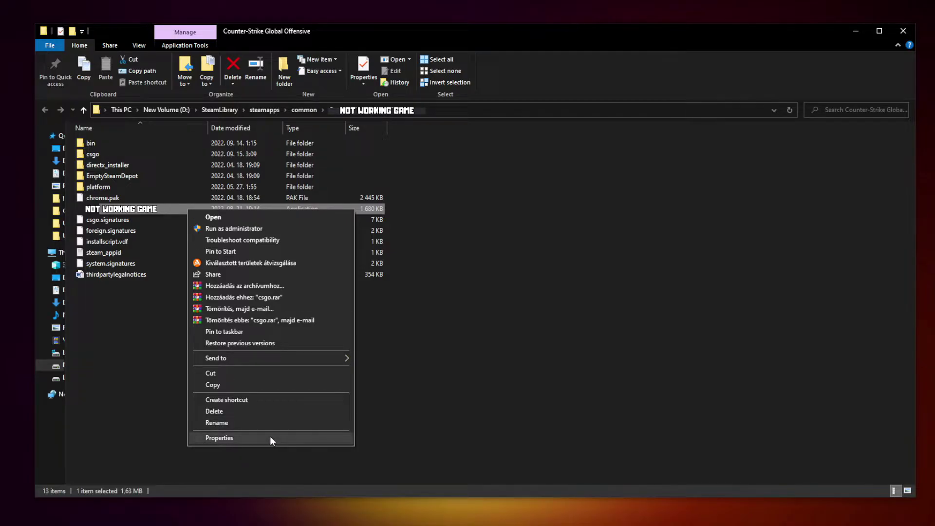
click(270, 436)
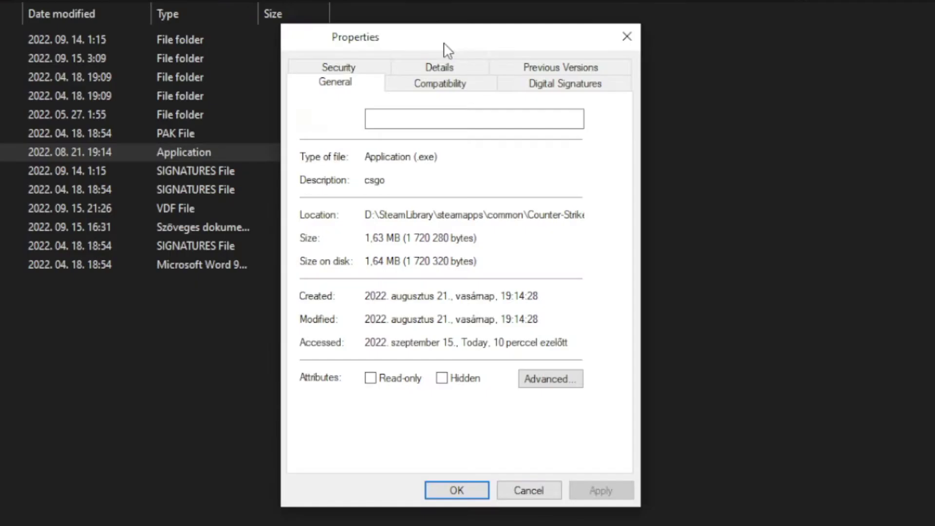
Enable compatibility mode for the game's application and set it to Windows 8.
click(449, 89)
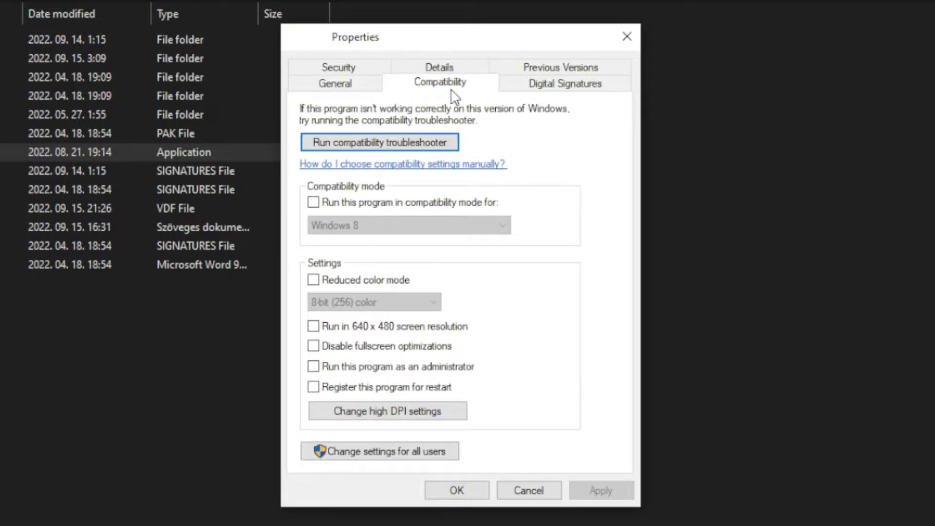
click(314, 204)
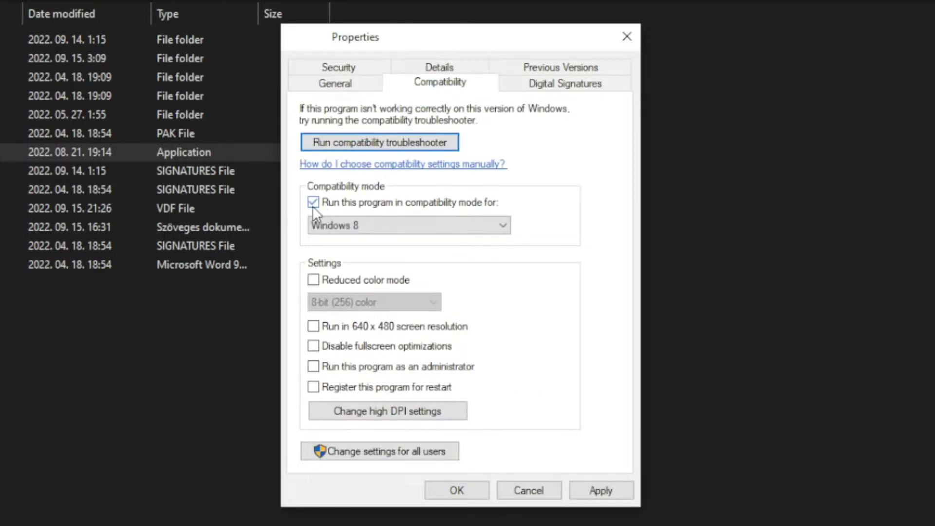
click(363, 224)
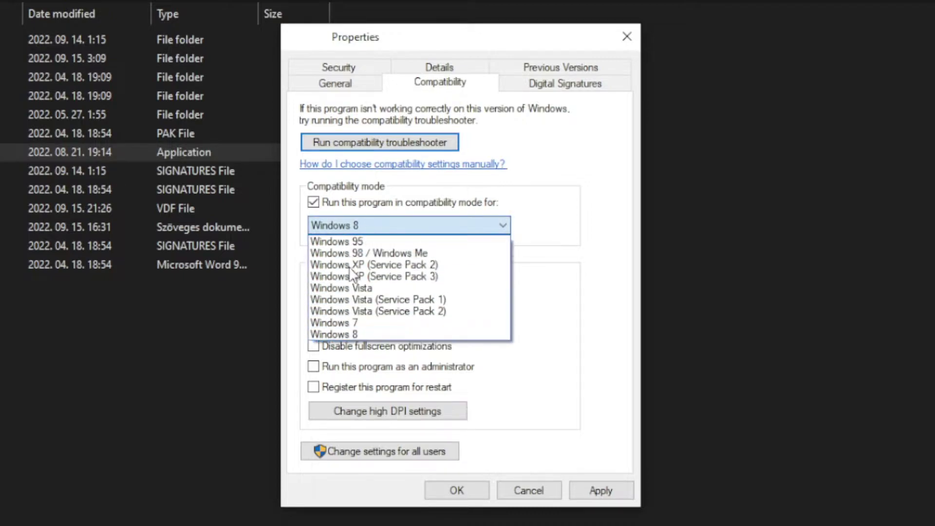
click(355, 333)
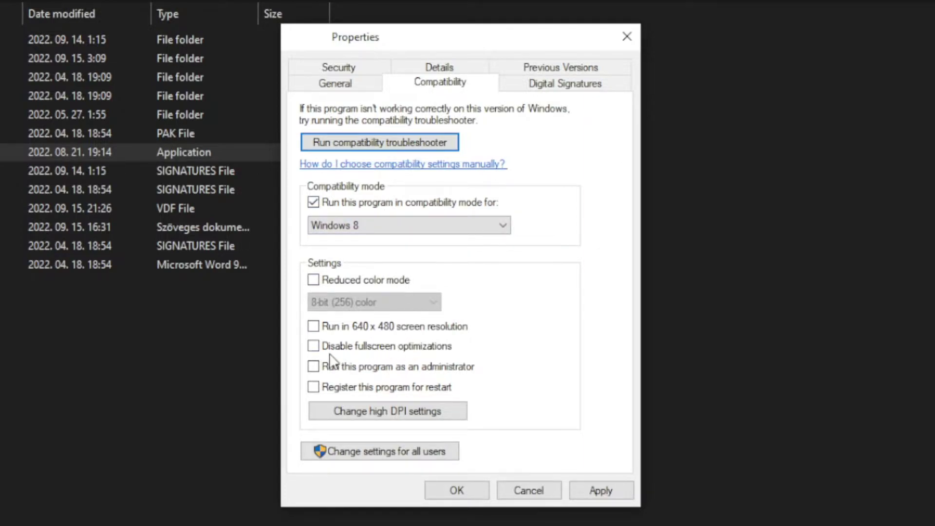
Disable fullscreen optimizations and enable running as an administrator for the game's application, then apply the settings and close its properties.
click(379, 347)
click(450, 369)
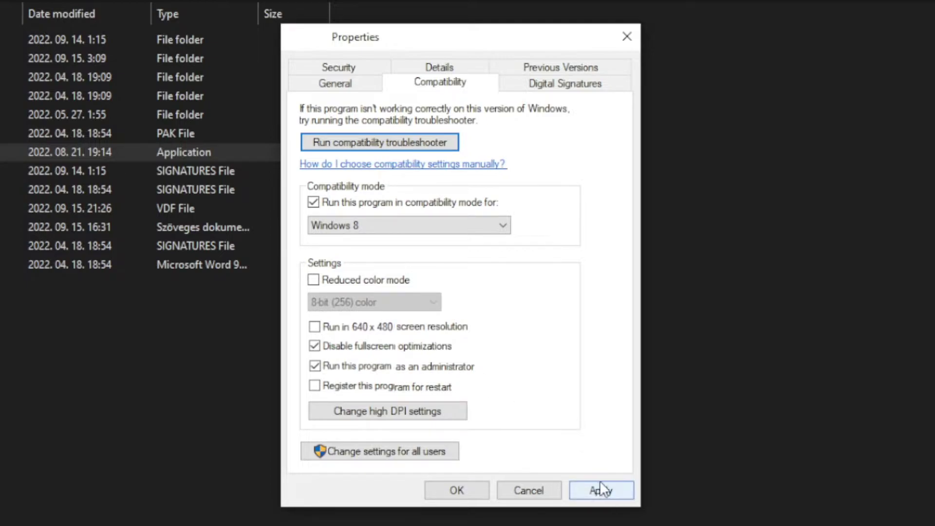
click(606, 491)
click(456, 491)
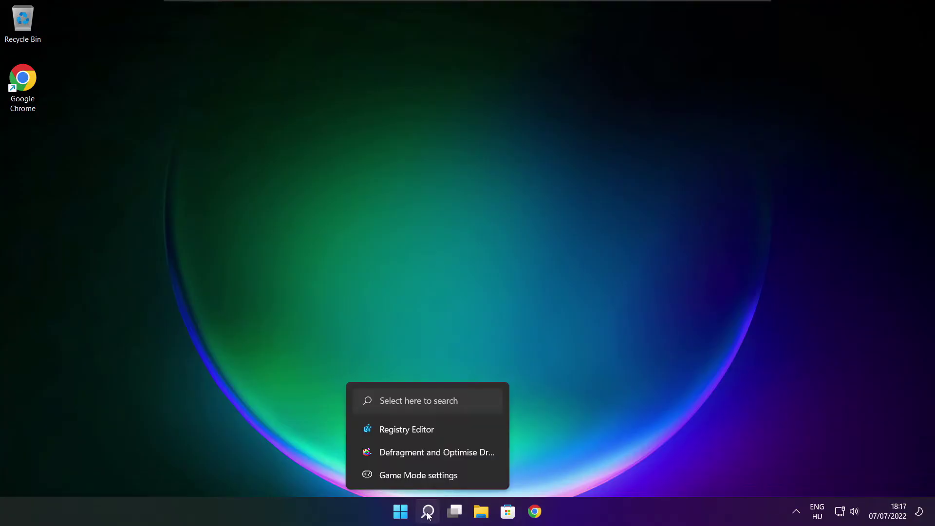
Open the Windows Update settings by searching for "updates", check for updates, and close Settings.
click(427, 511)
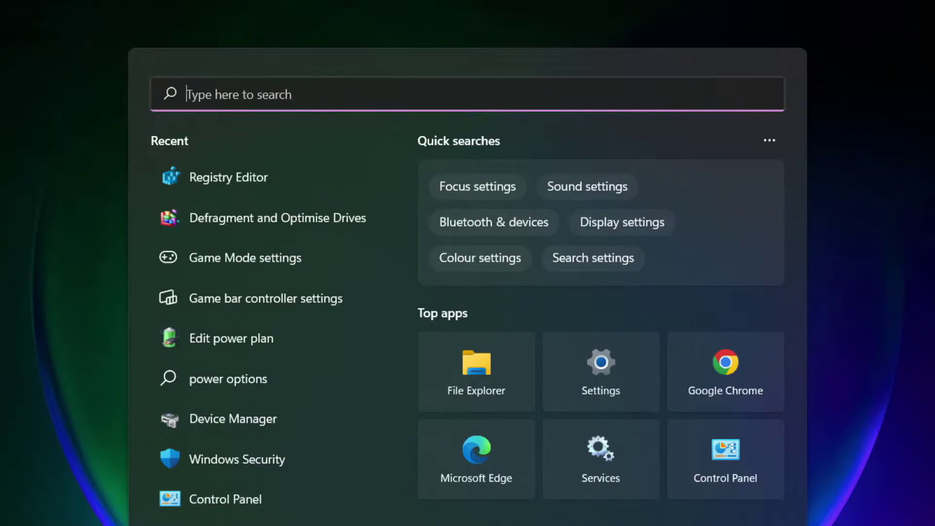
text(u)
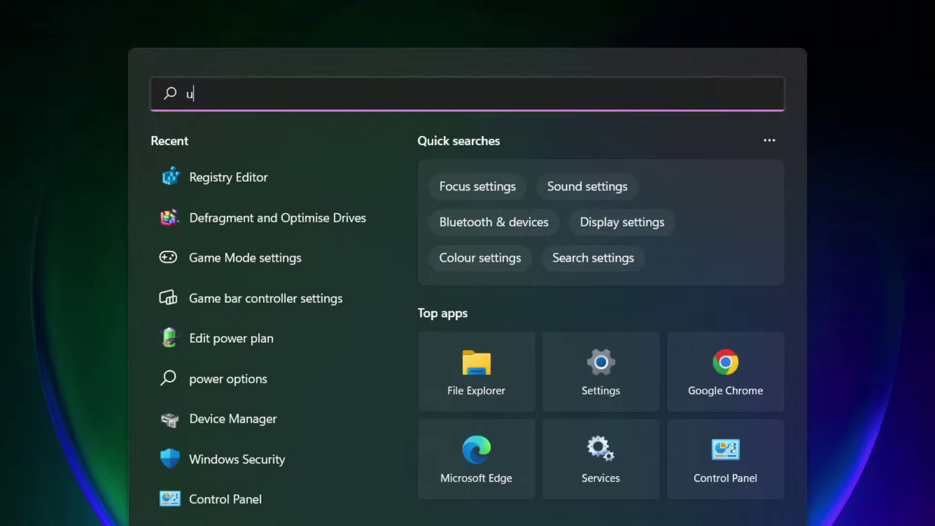
text(pdates)
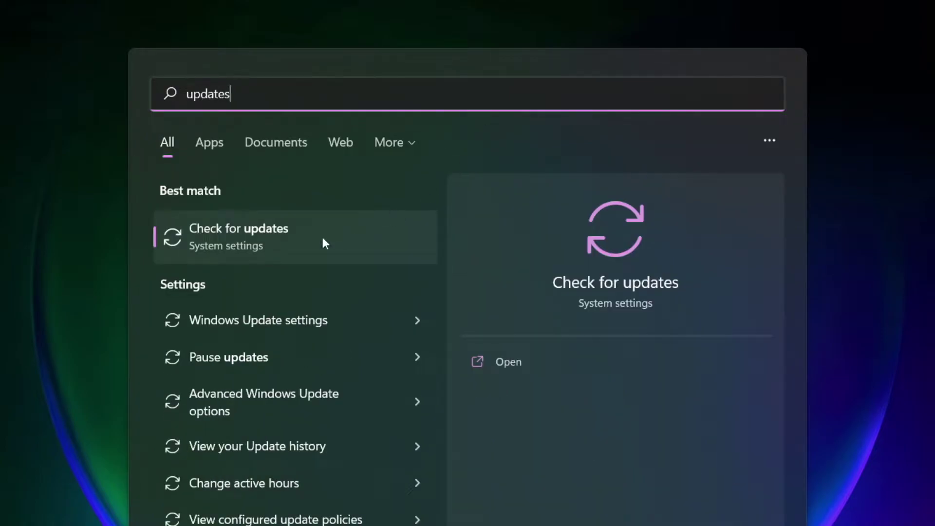
click(284, 243)
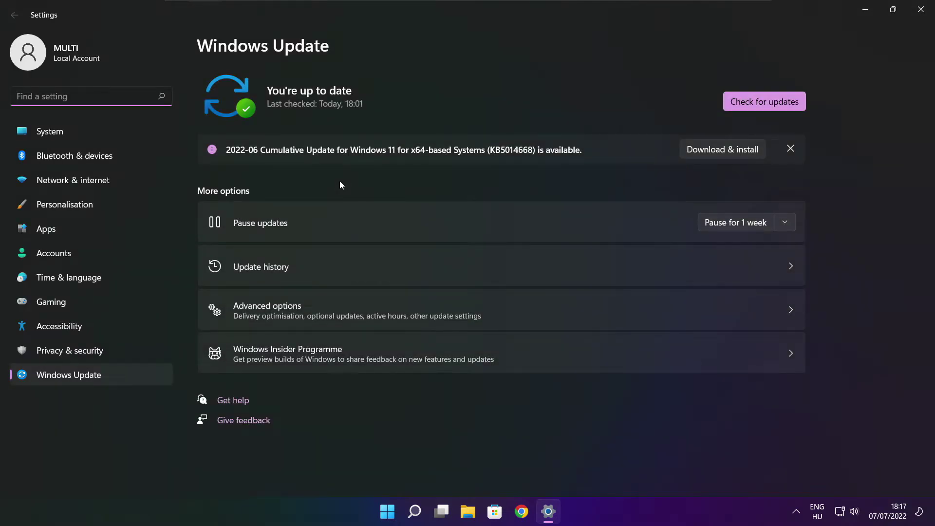
click(764, 103)
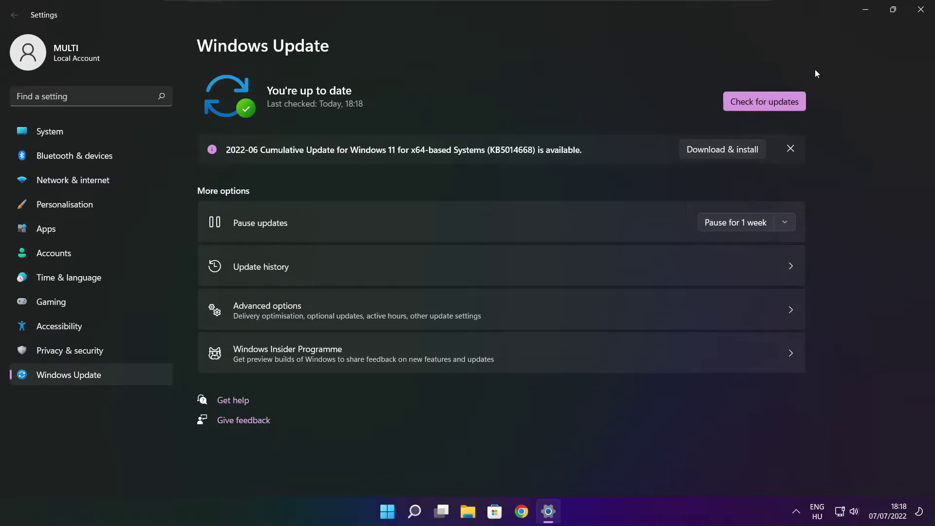
click(920, 12)
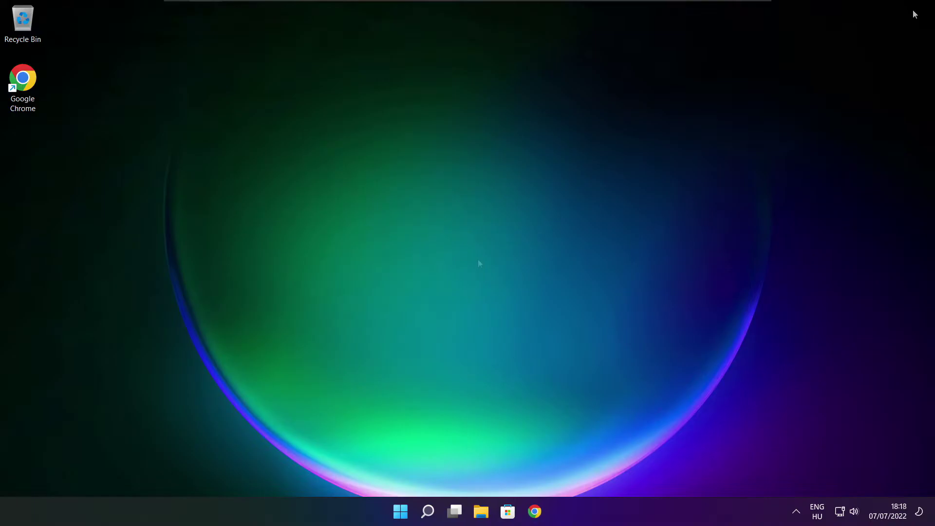
Switch to Google Chrome and download the English DirectX End-User Runtime Web Installer from the Microsoft Download Center page.
click(534, 446)
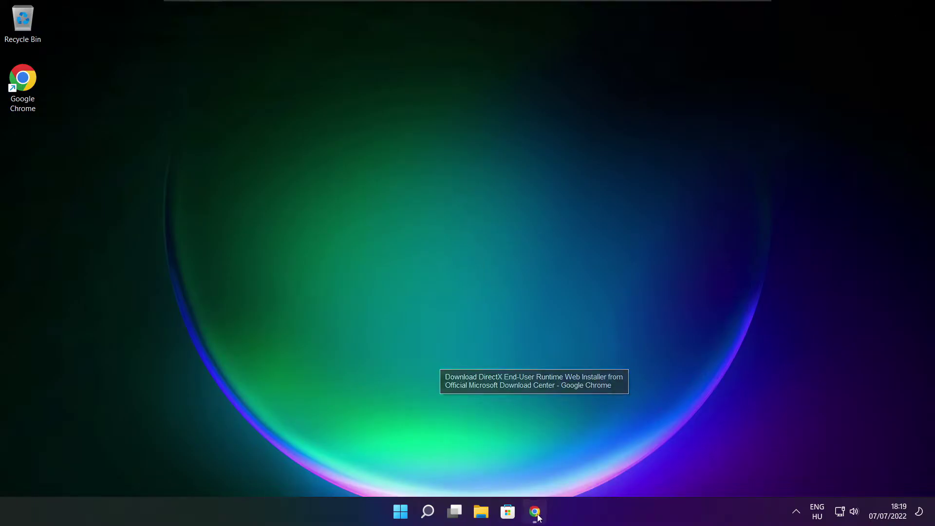
key(ctrl+l)
key(End)
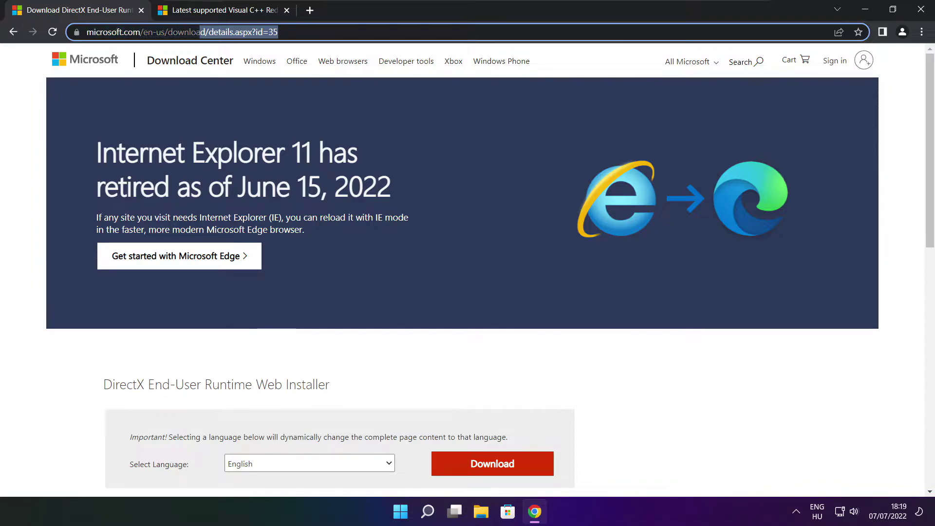
click(335, 351)
scroll(372, 217, down, 4)
drag(347, 203, 398, 207)
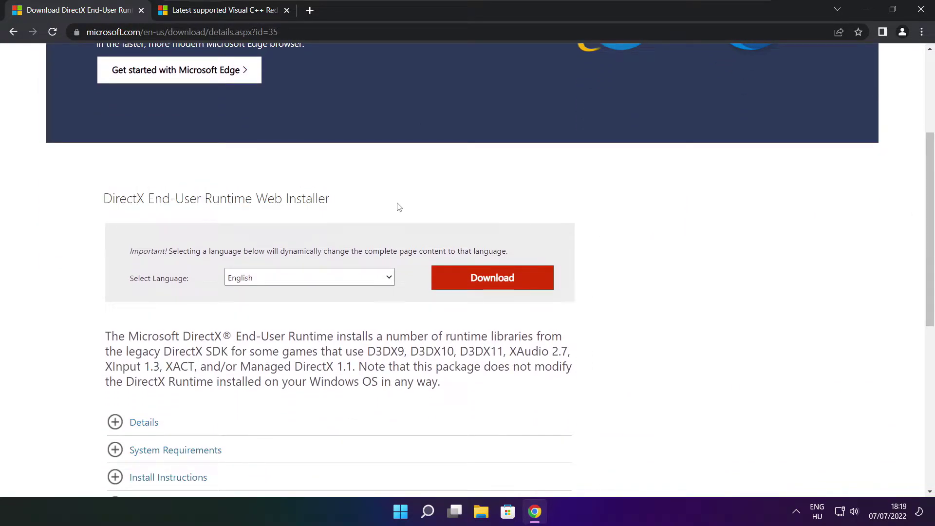
click(496, 280)
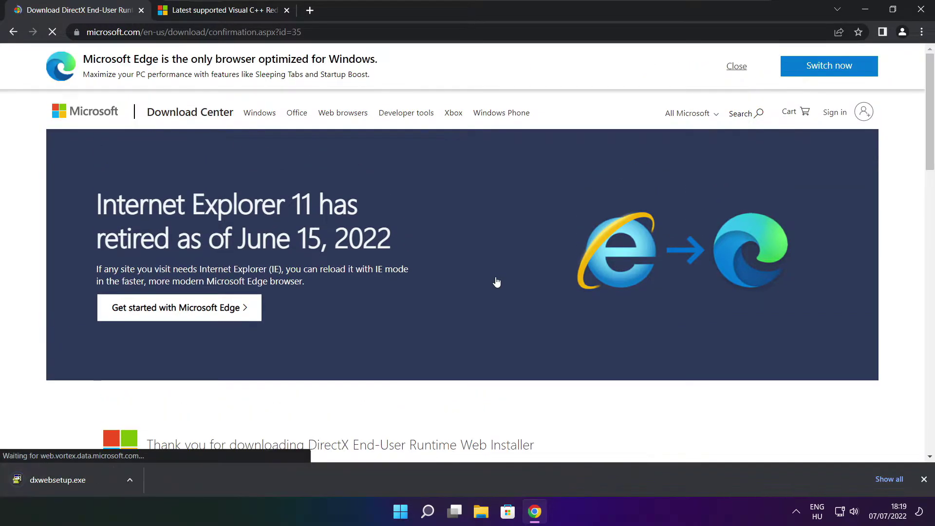
Run dxwebsetup.exe, accept the license agreement, and install the DirectX runtime components without the Bing Bar.
click(88, 480)
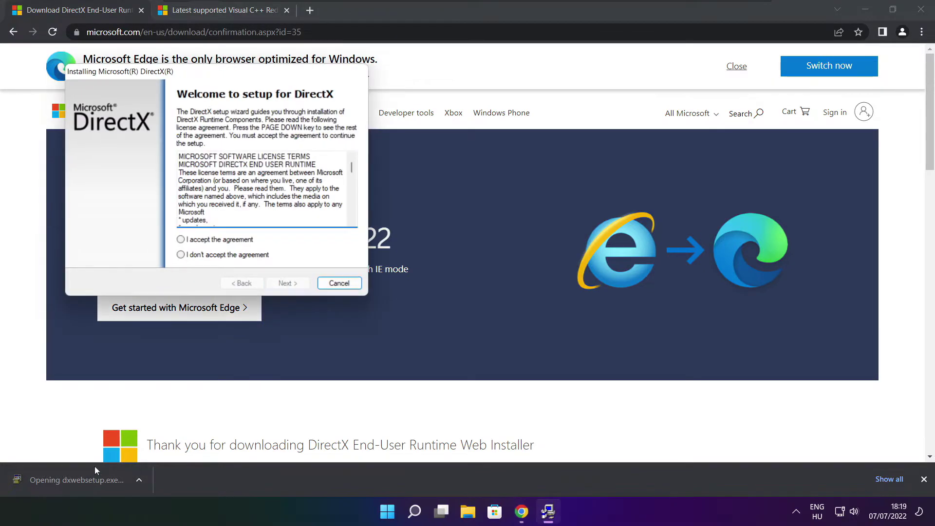
drag(232, 93, 446, 141)
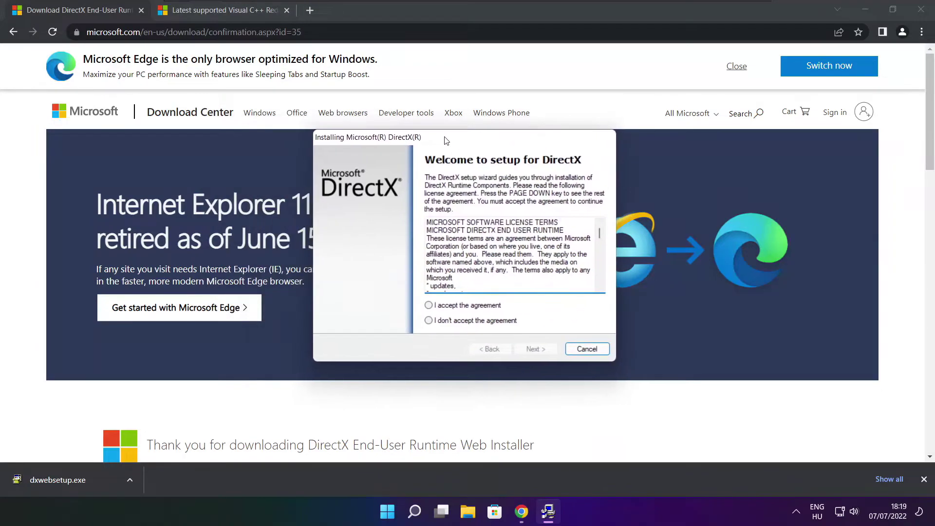
drag(600, 233, 599, 279)
click(428, 305)
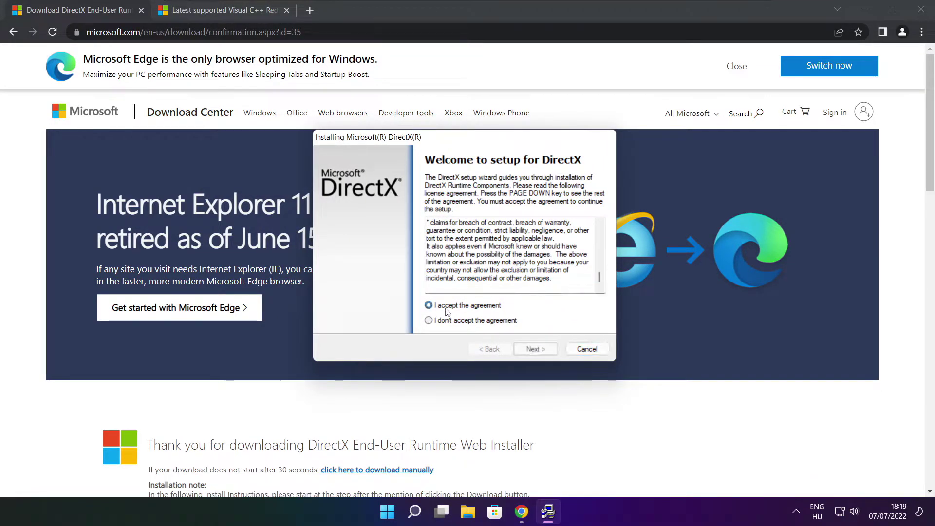
click(538, 348)
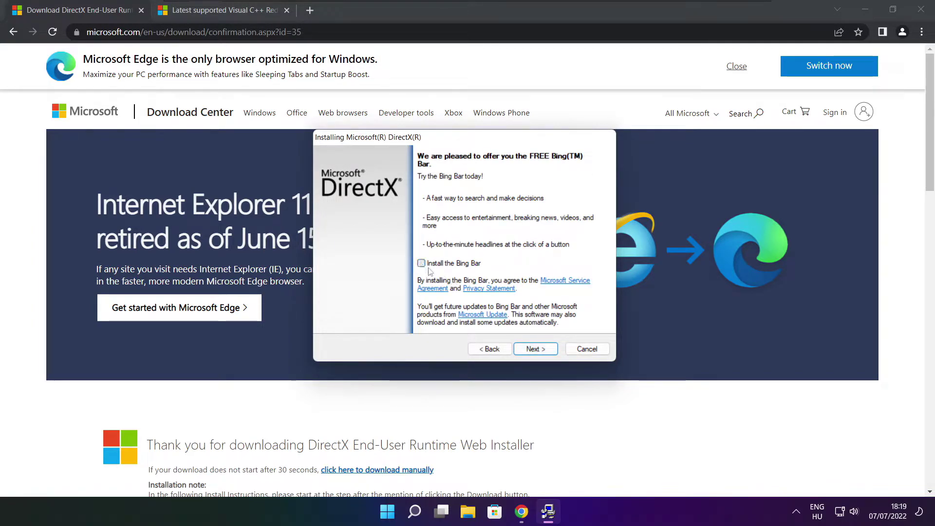
click(545, 351)
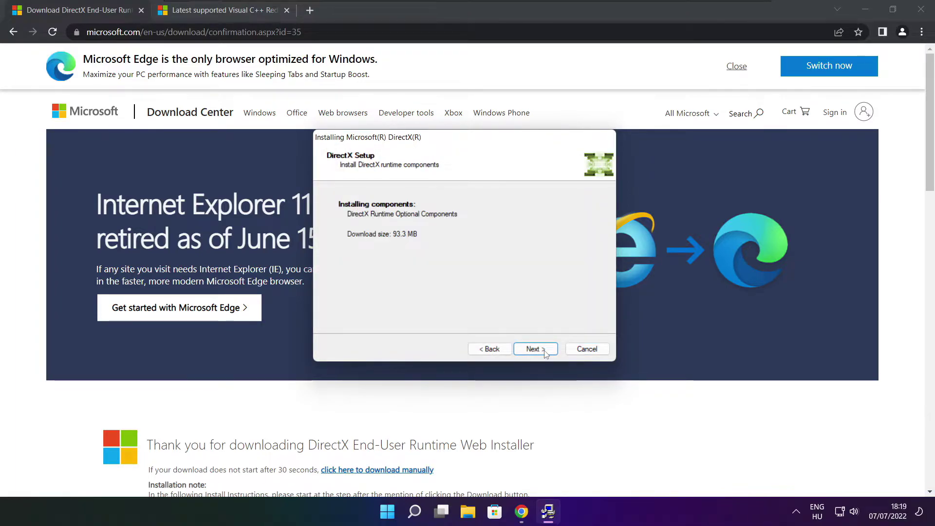
click(535, 349)
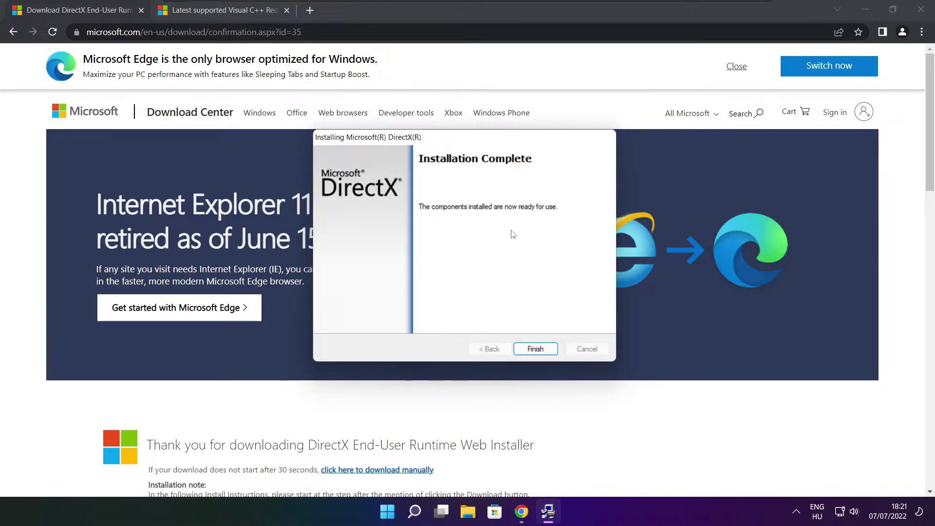
click(538, 349)
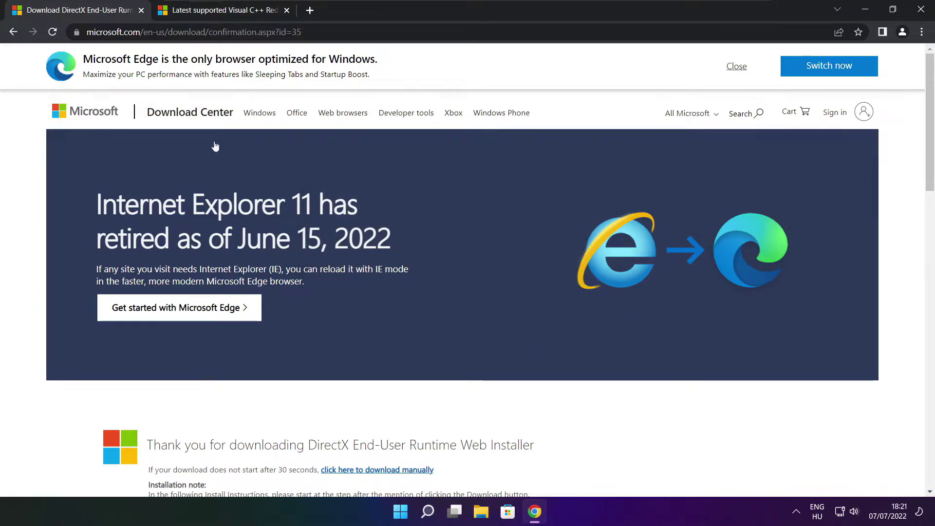
Close the DirectX page and download the ARM64, X86 and X64 Visual C++ Redistributable packages for Visual Studio 2015, 2017, 2019, and 2022.
click(141, 11)
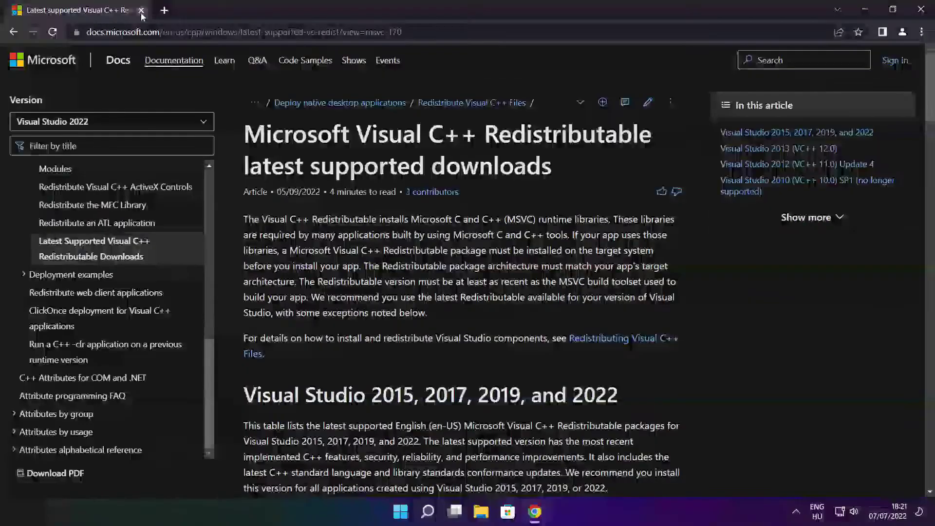
drag(100, 31, 428, 33)
click(463, 59)
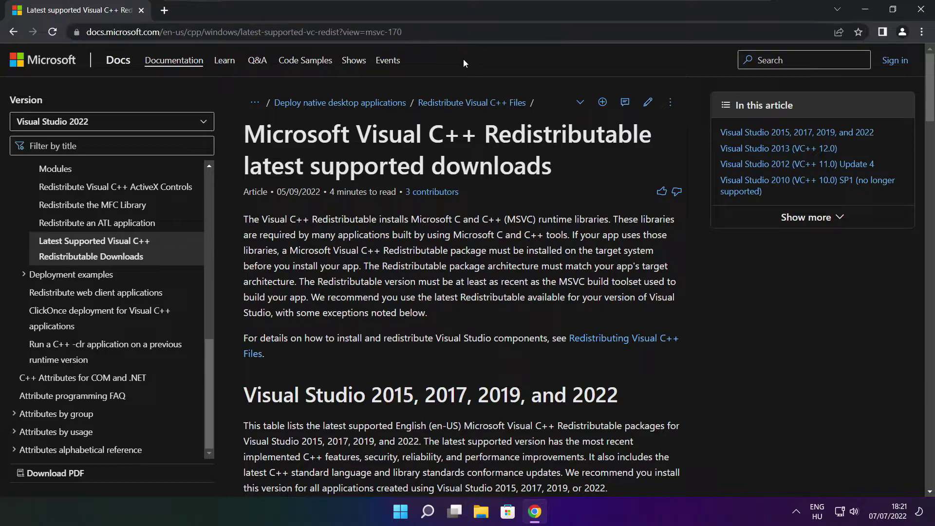
drag(930, 92, 837, 154)
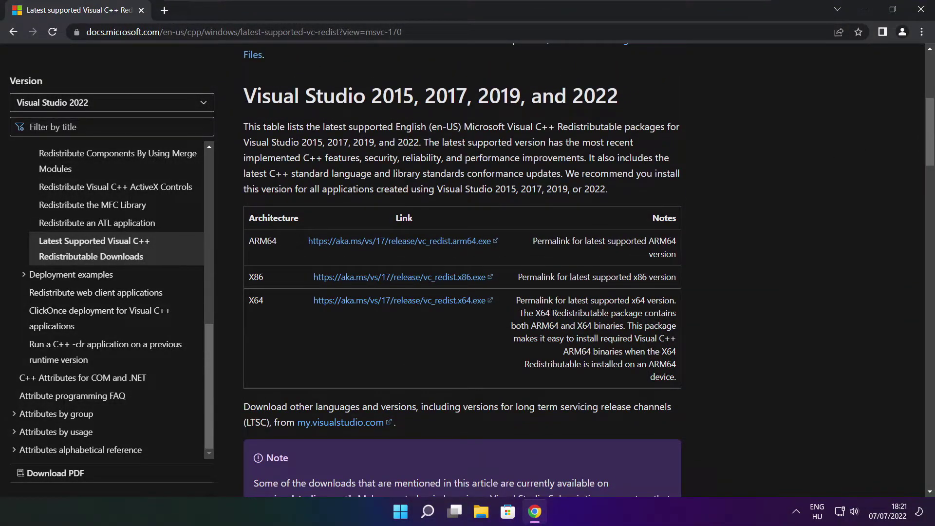
drag(248, 241, 629, 336)
click(628, 335)
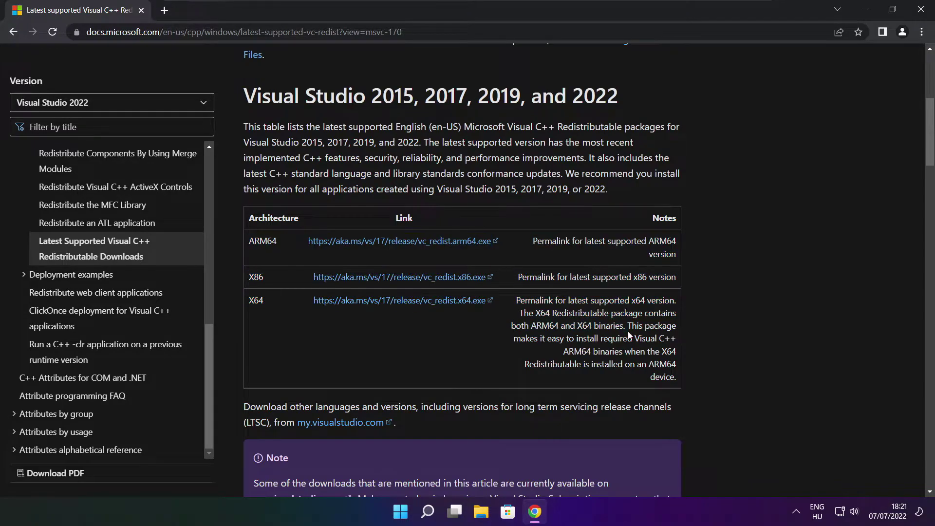
click(389, 241)
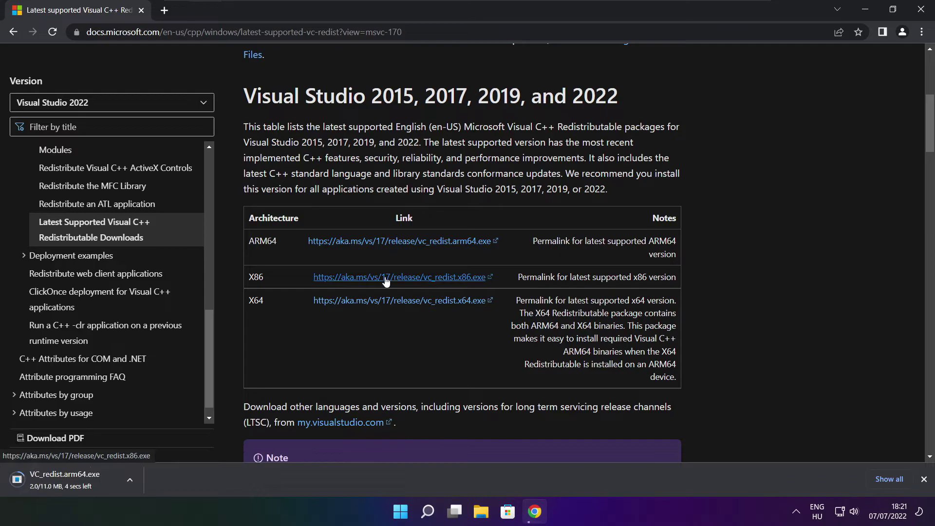
click(386, 279)
click(384, 301)
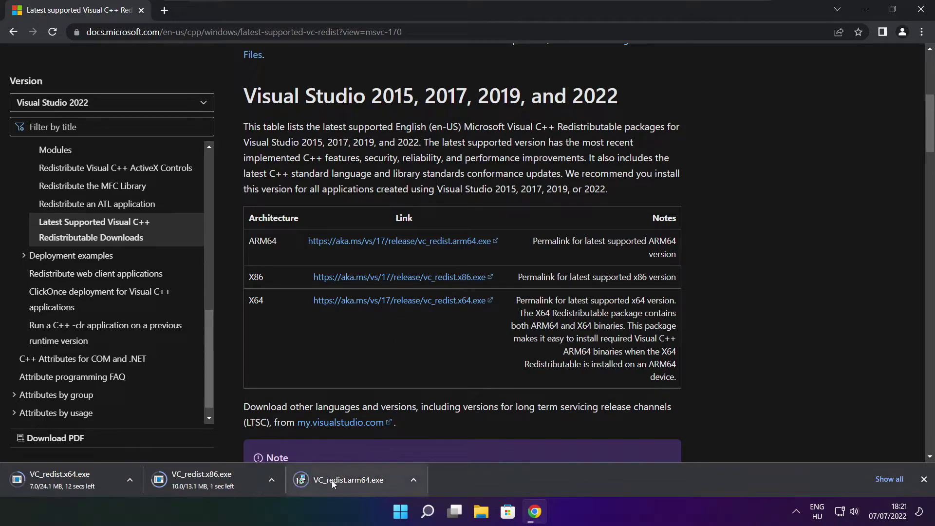
Run VC_redist.arm64.exe, agree to the license terms, start the installation, and close the setup window.
click(355, 482)
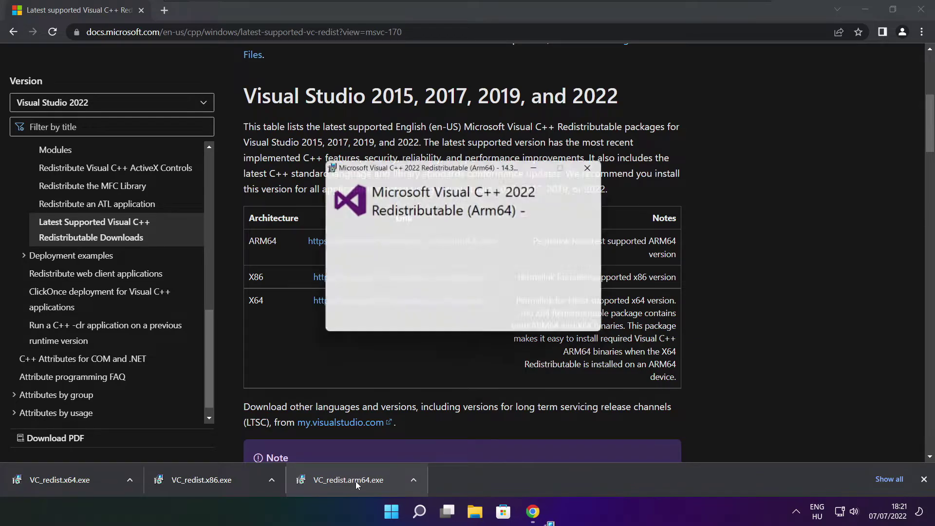
drag(600, 242, 599, 288)
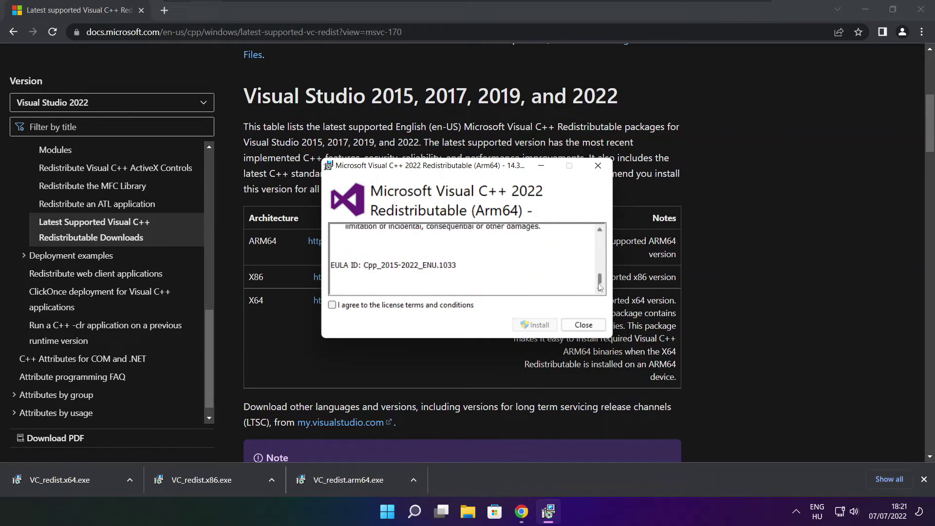
click(331, 306)
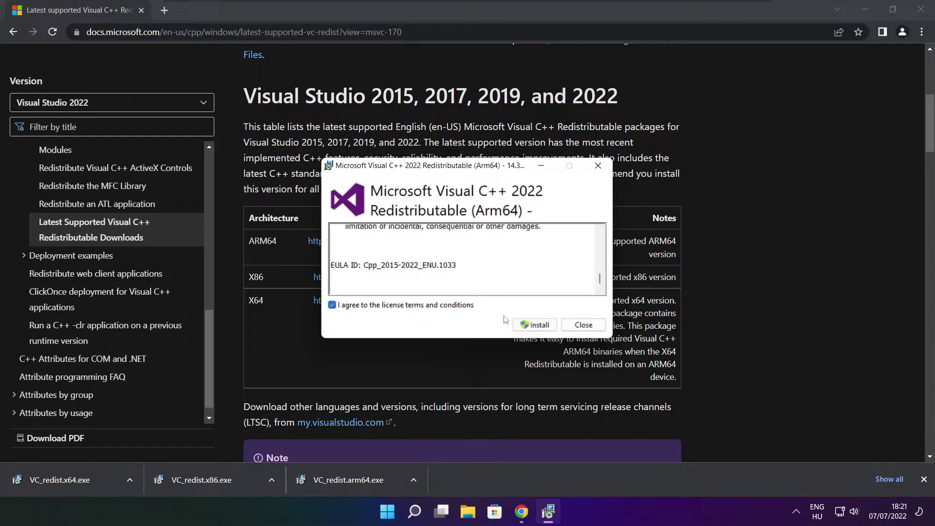
click(530, 327)
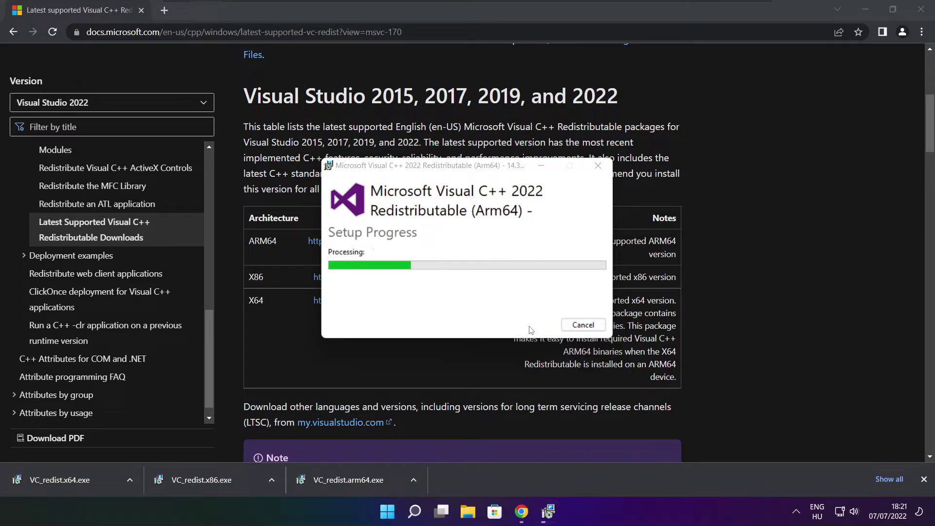
click(583, 325)
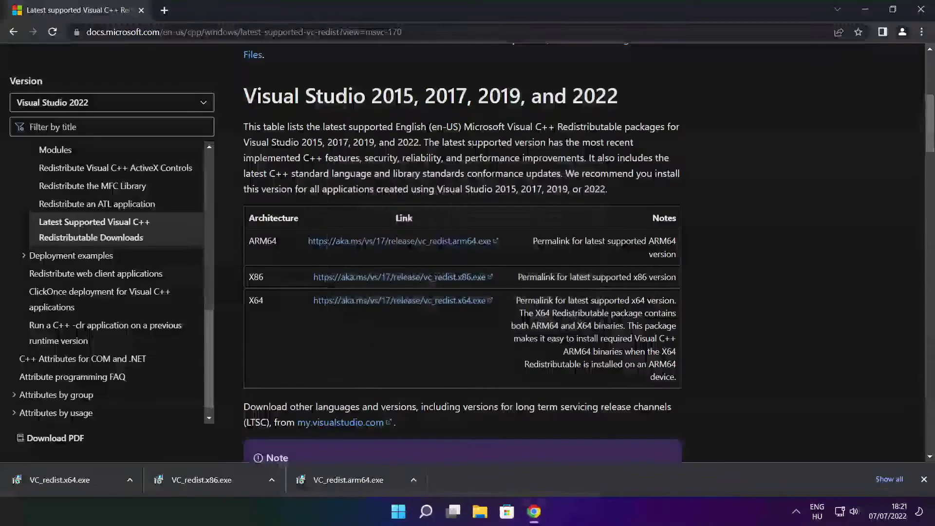
Install the x86 Visual C++ 2015-2022 Redistributable from VC_redist.x86.exe, agreeing to its license terms, and close the setup.
click(221, 481)
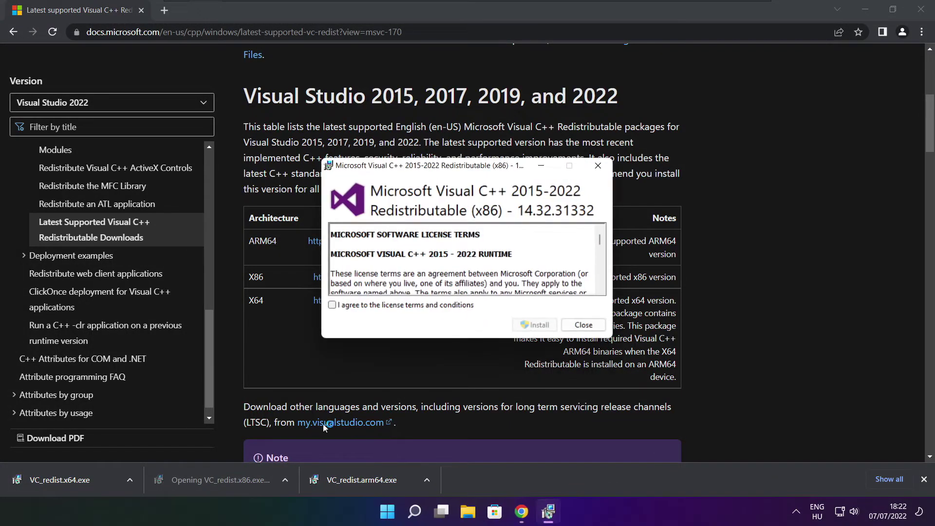
drag(601, 240, 602, 281)
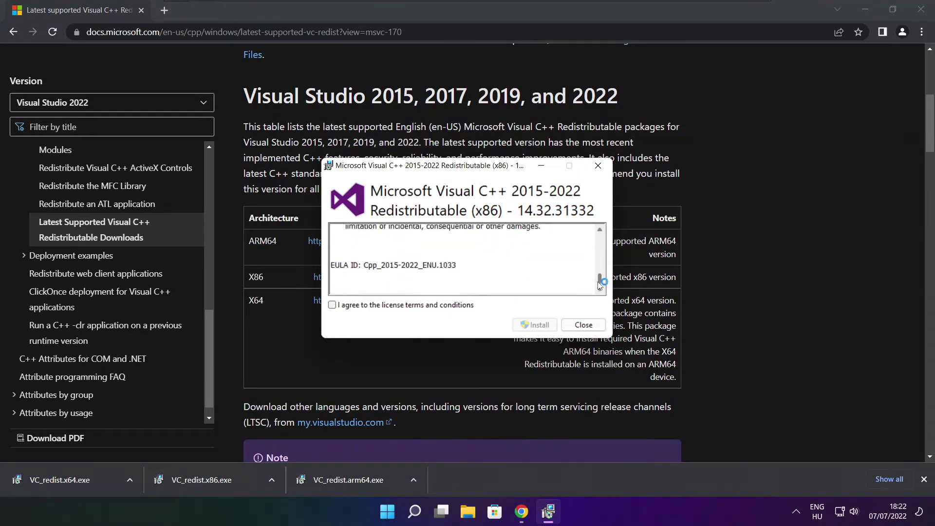
click(334, 306)
click(535, 325)
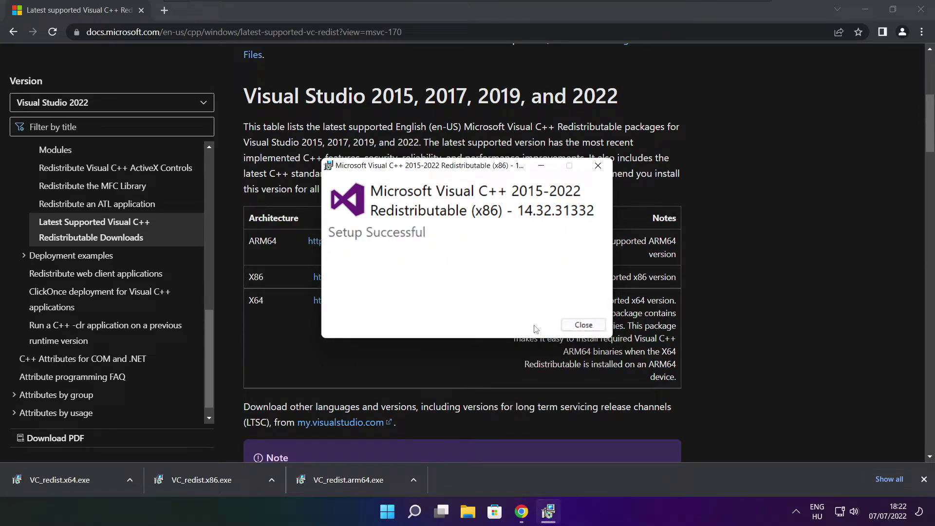
click(584, 325)
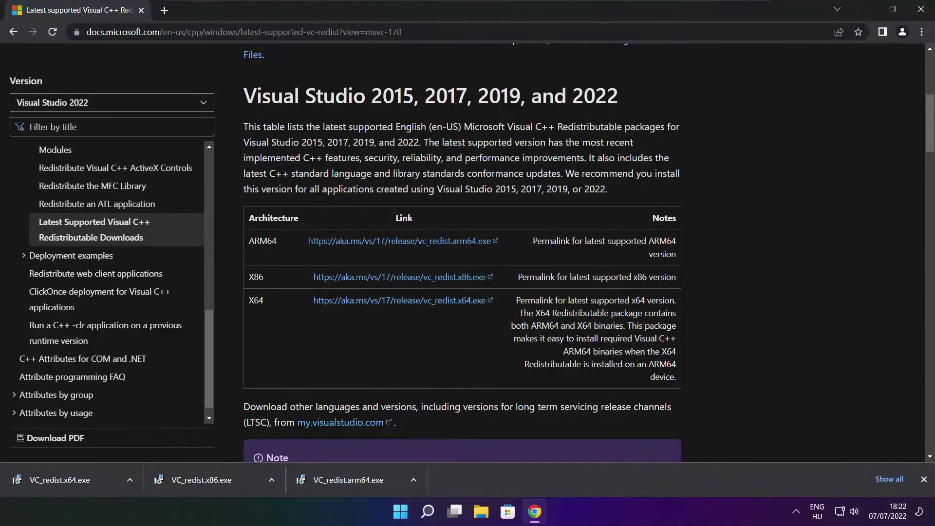
Install the x64 Visual C++ 2015-2022 Redistributable from VC_redist.x64.exe, agreeing to its license terms, and close the setup and the browser.
click(78, 479)
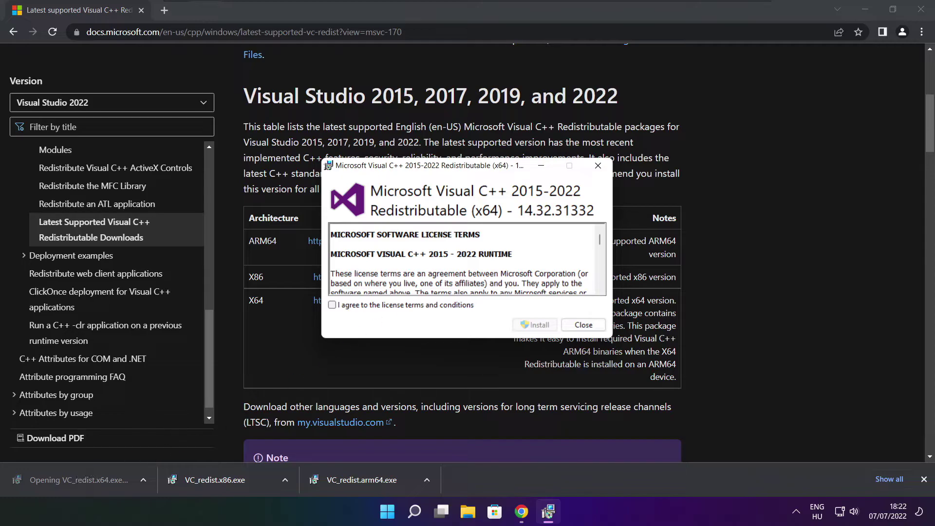
drag(600, 239, 600, 285)
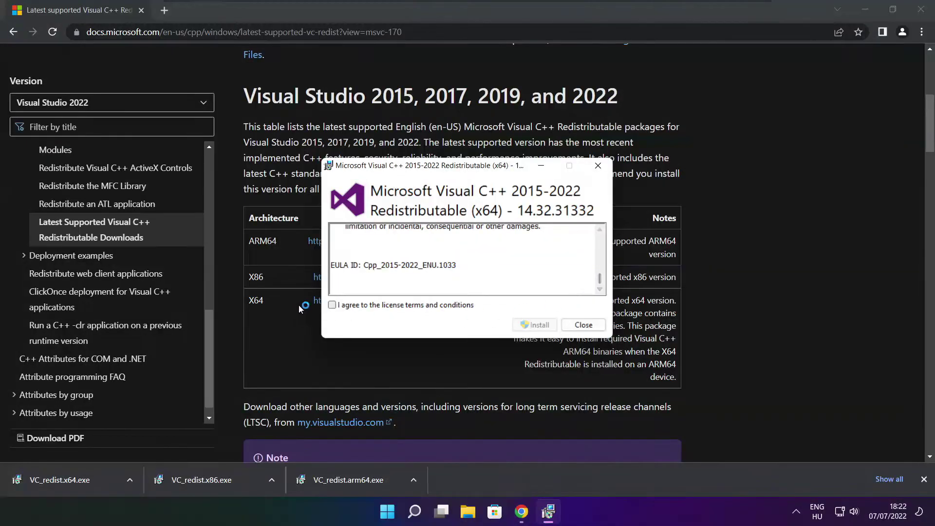
click(332, 305)
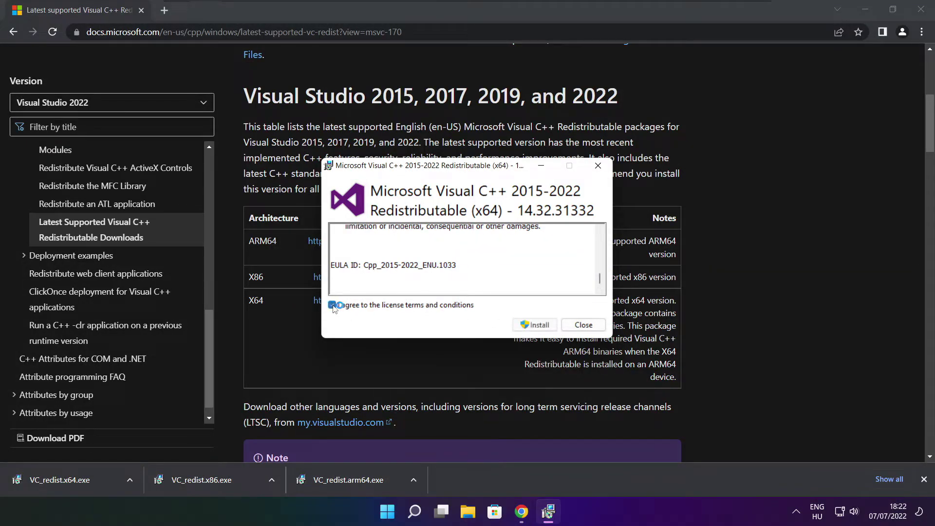
click(535, 325)
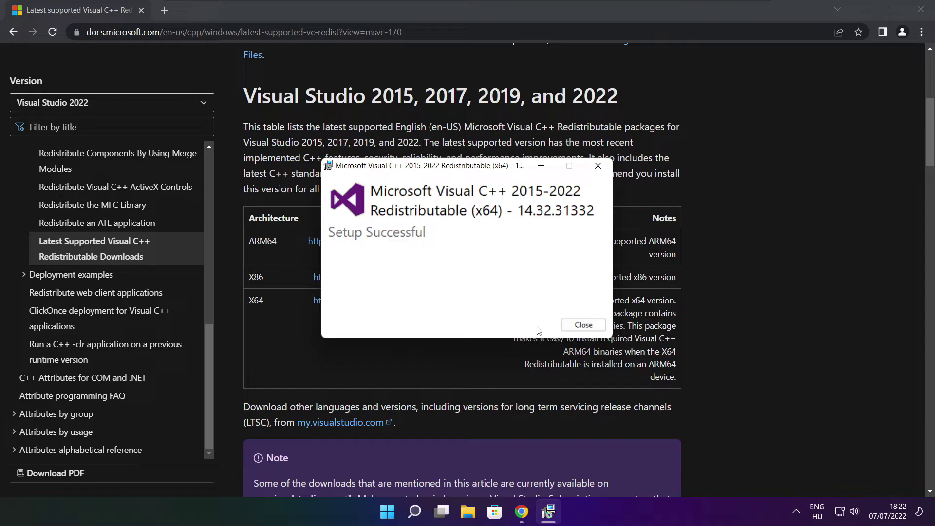
click(584, 325)
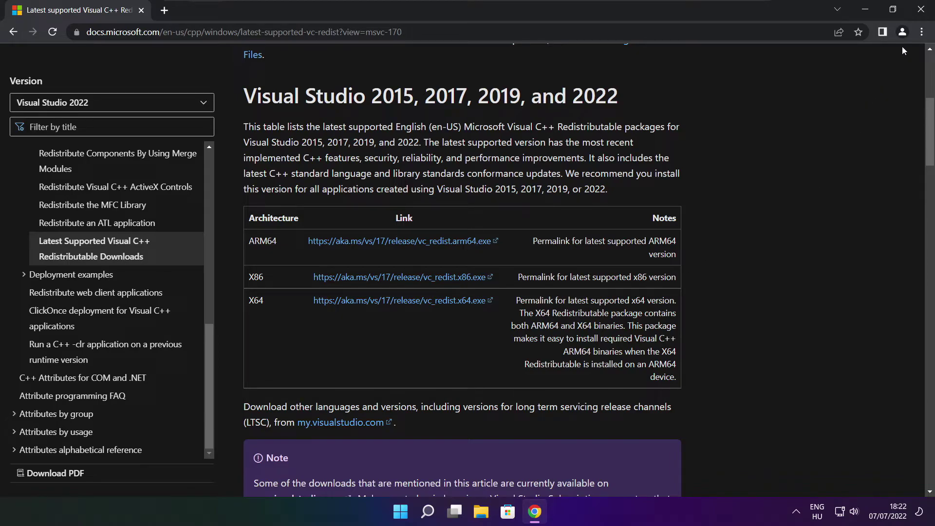
click(922, 10)
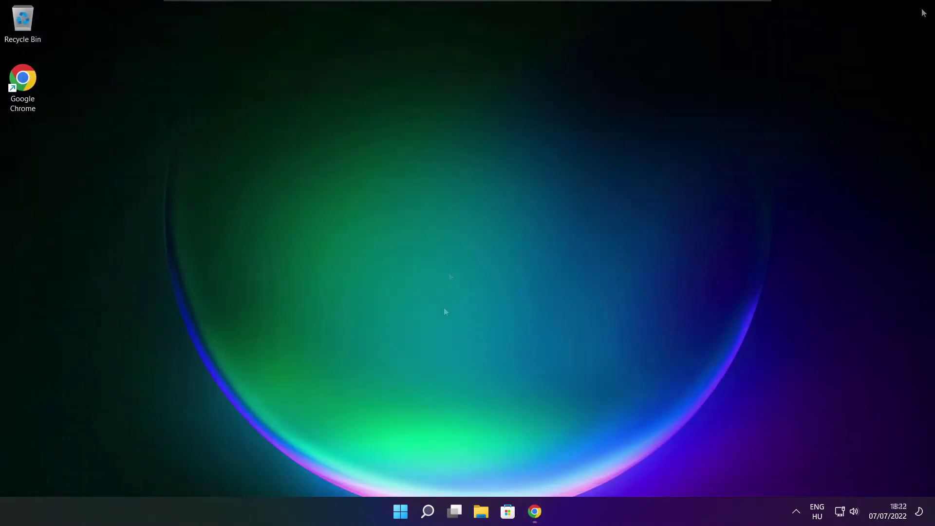
Disable Cortana, Microsoft Edge, Microsoft Teams and Terminal as startup apps in Task Manager, and close it.
right_click(403, 514)
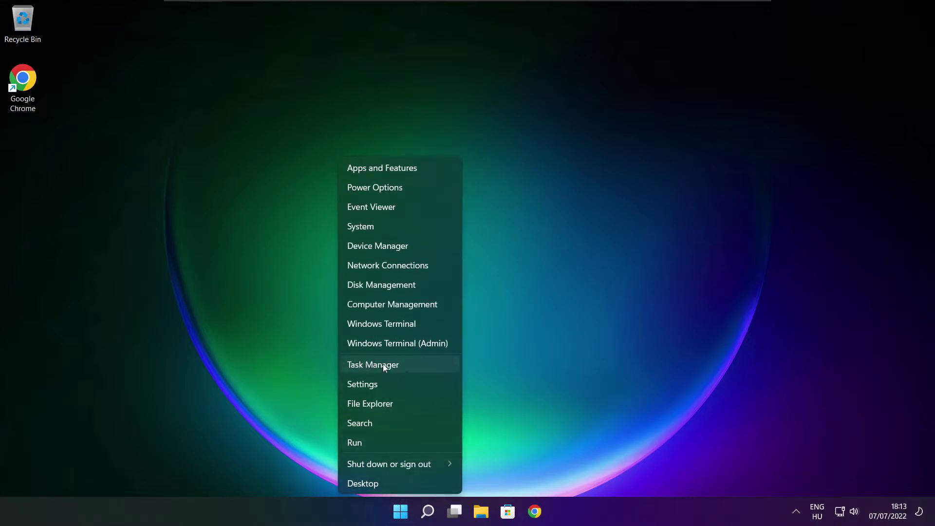
click(403, 365)
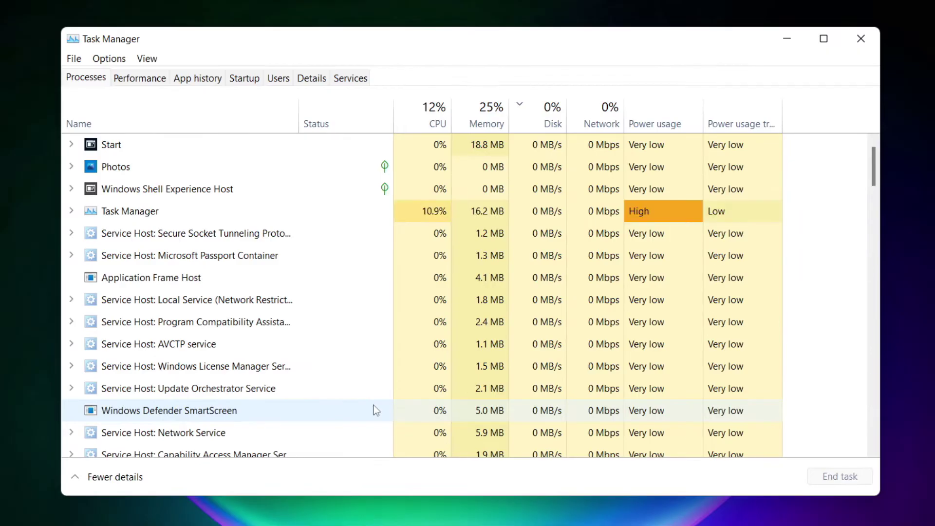
click(247, 79)
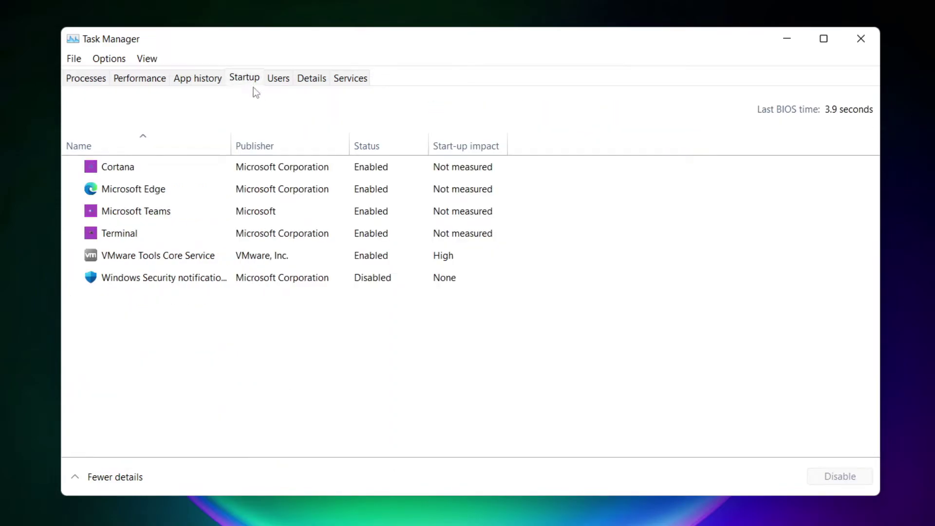
click(249, 174)
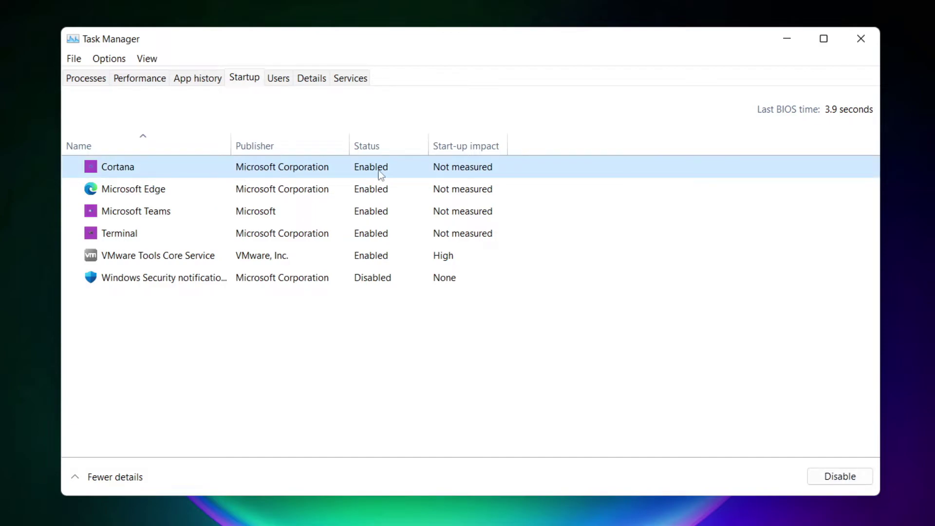
click(840, 480)
click(227, 191)
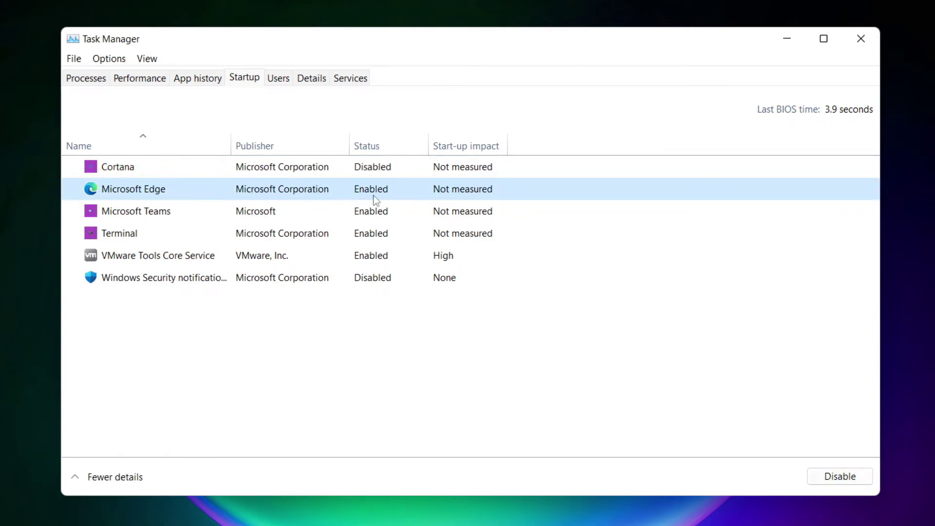
click(839, 477)
click(387, 214)
click(856, 480)
click(311, 237)
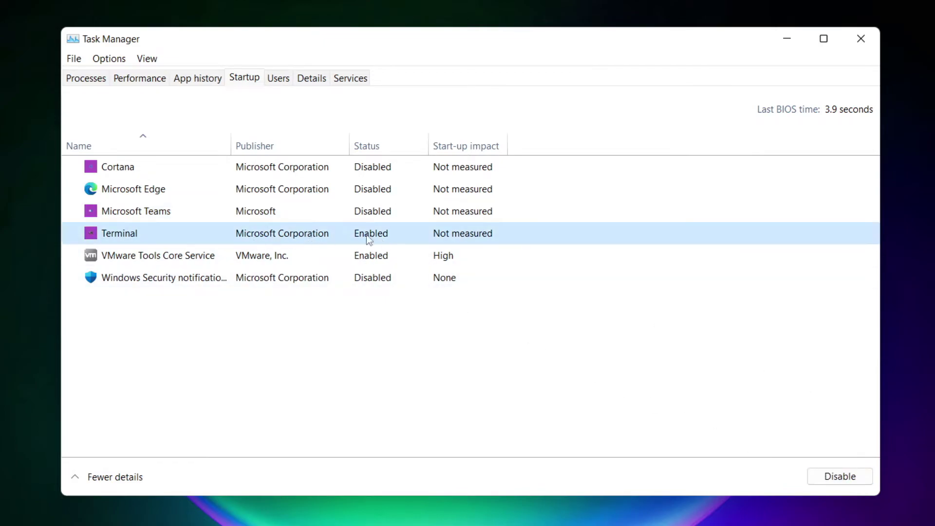
click(854, 482)
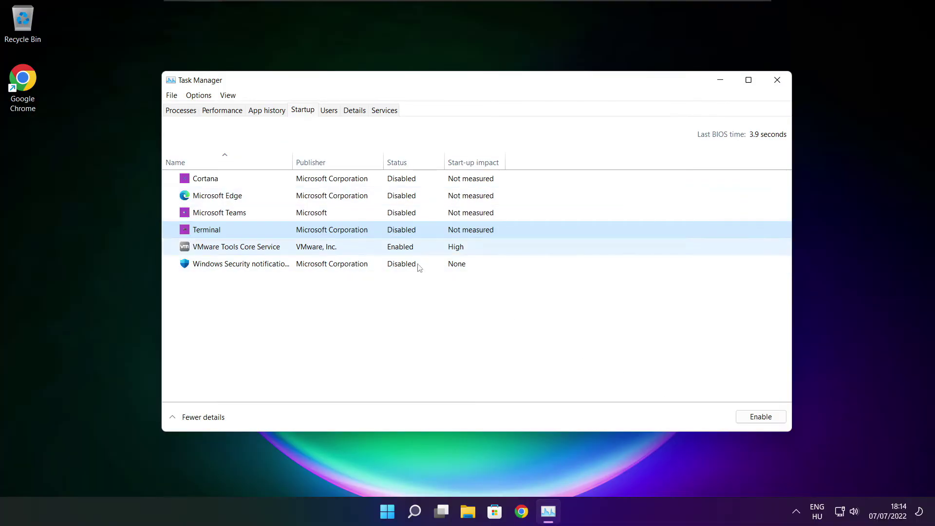
click(777, 81)
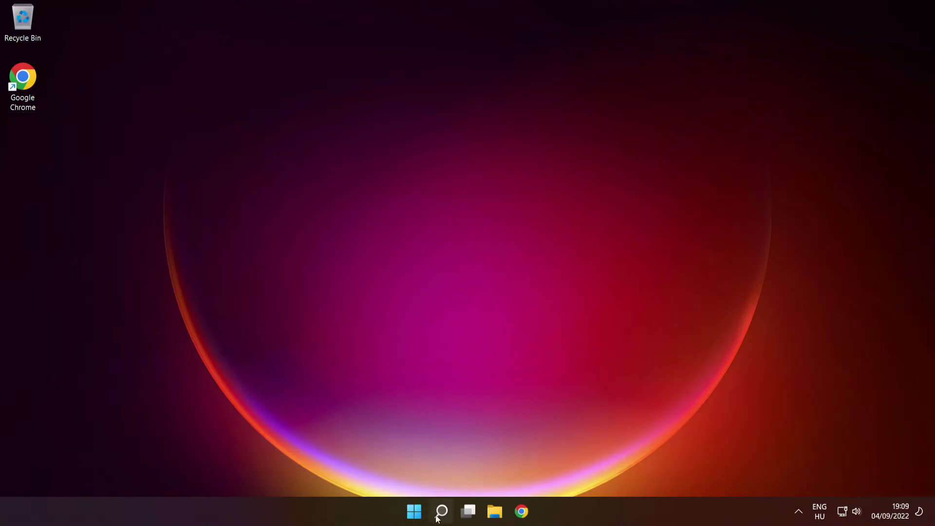
Search Windows for cmd, run Command Prompt as administrator, and move its window to the middle of the desktop.
mouse_move(440, 512)
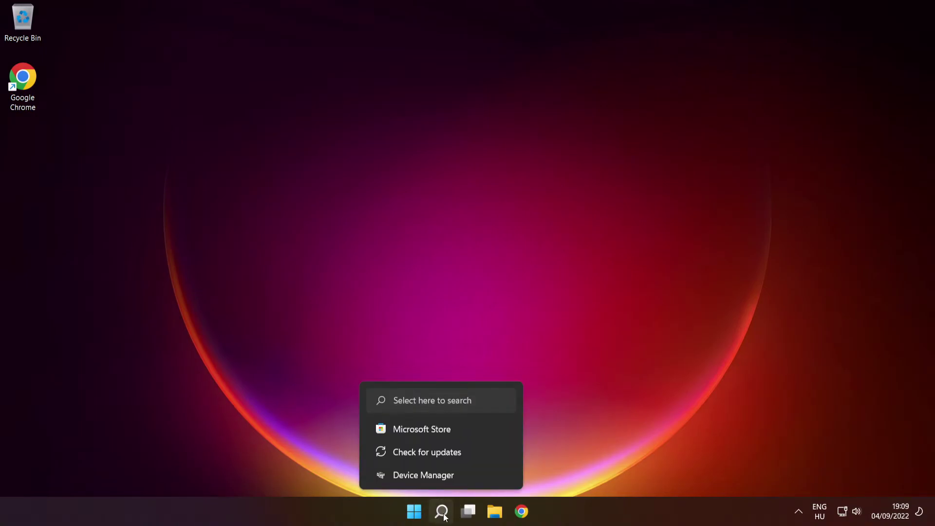
click(441, 511)
text(cmd)
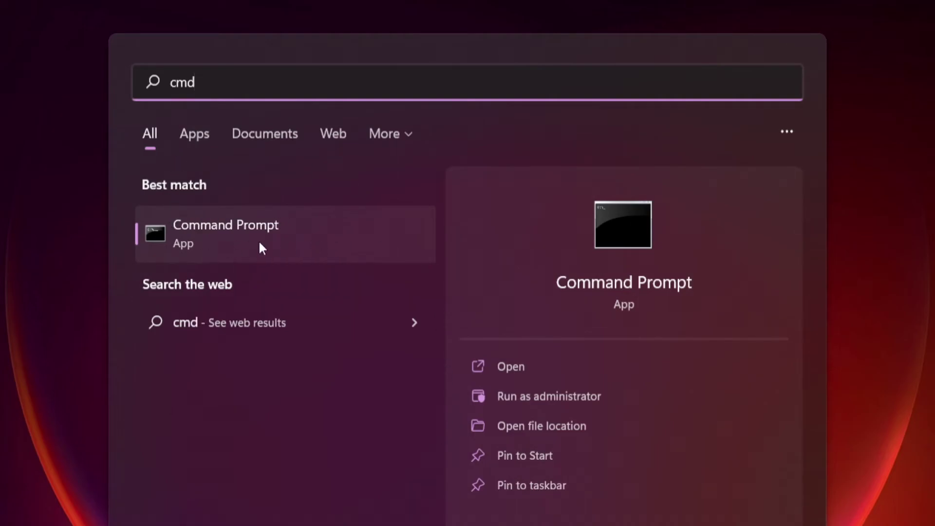
right_click(343, 228)
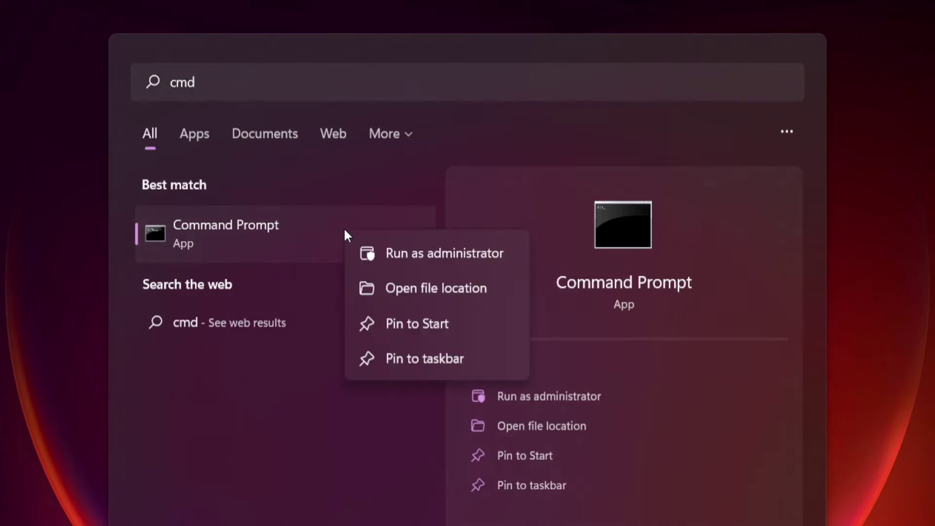
click(444, 252)
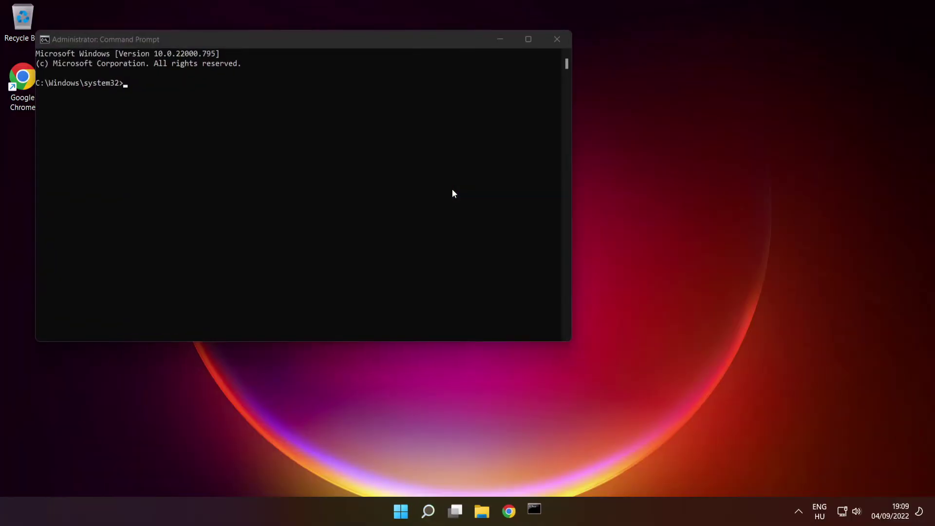
drag(378, 46, 539, 120)
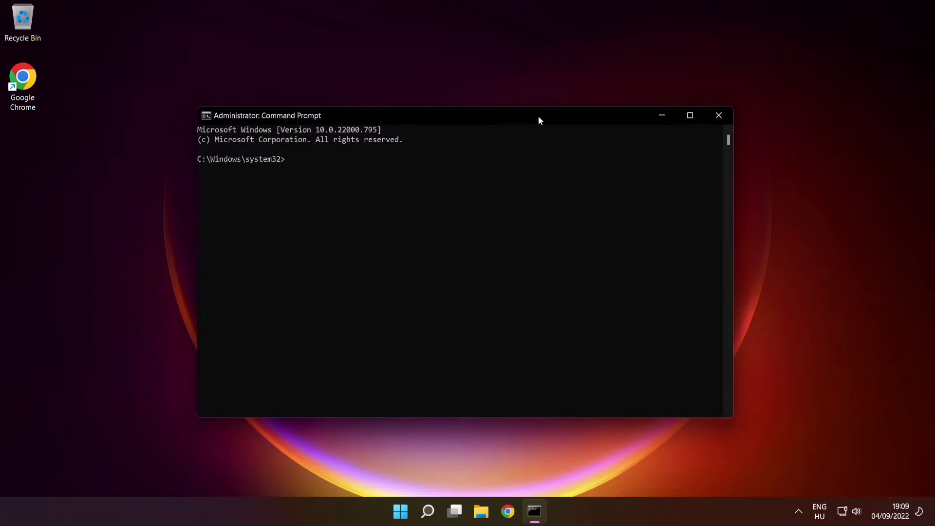
Run sfc /scannow to scan and repair the system files, and close Command Prompt when the scan finishes.
text(sfc /scannow)
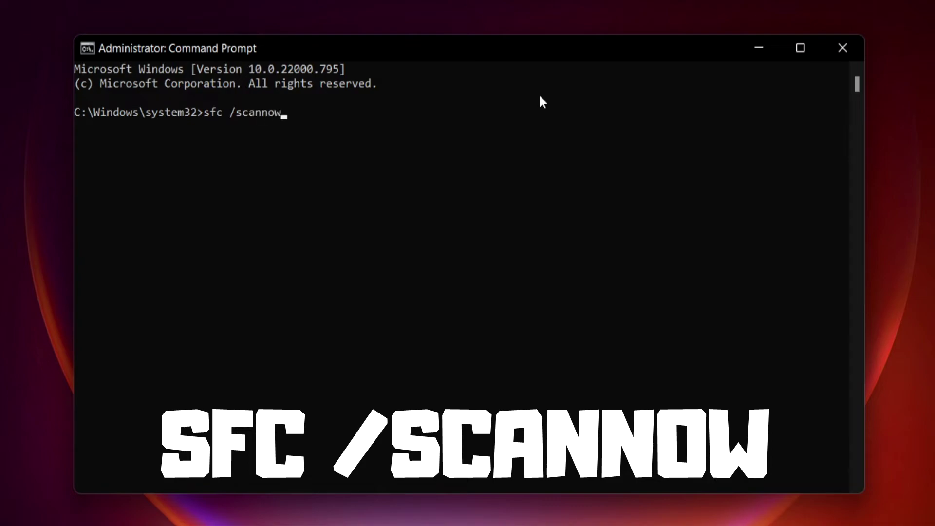
key(Return)
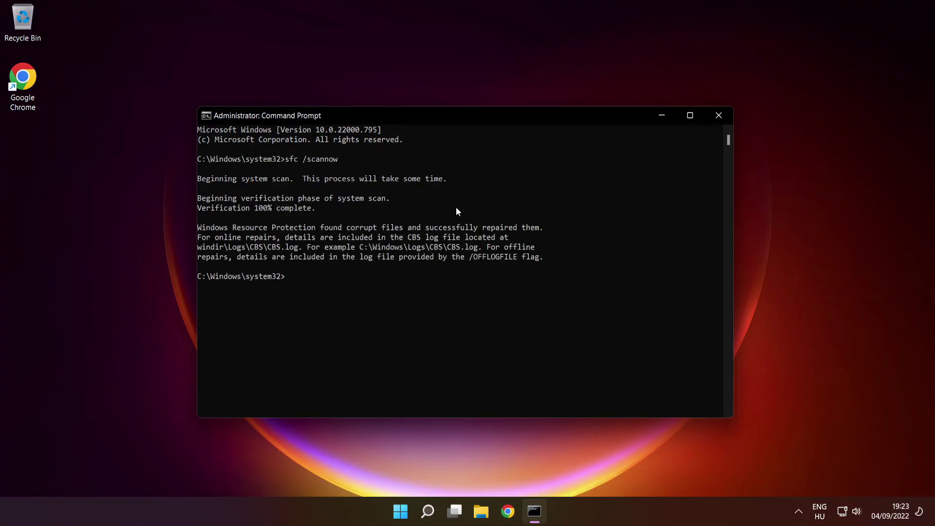
click(720, 117)
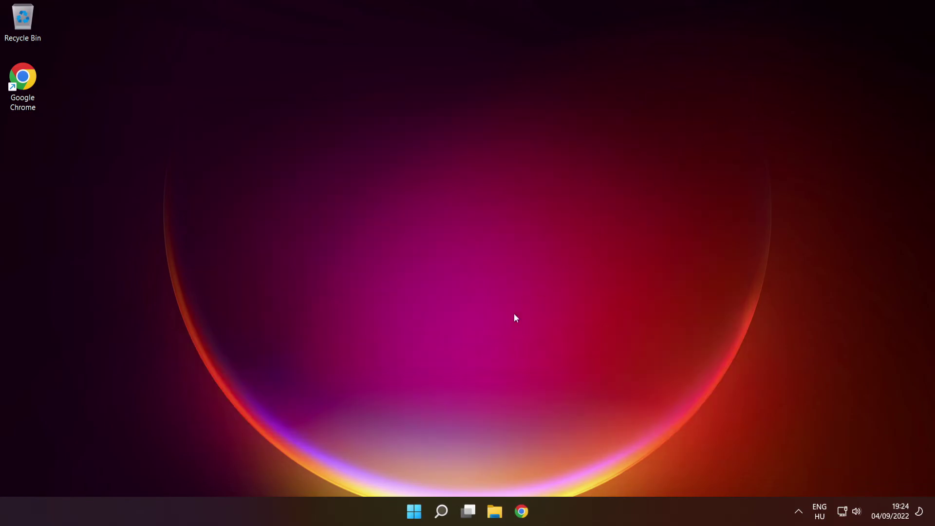
Restart the computer.
click(413, 502)
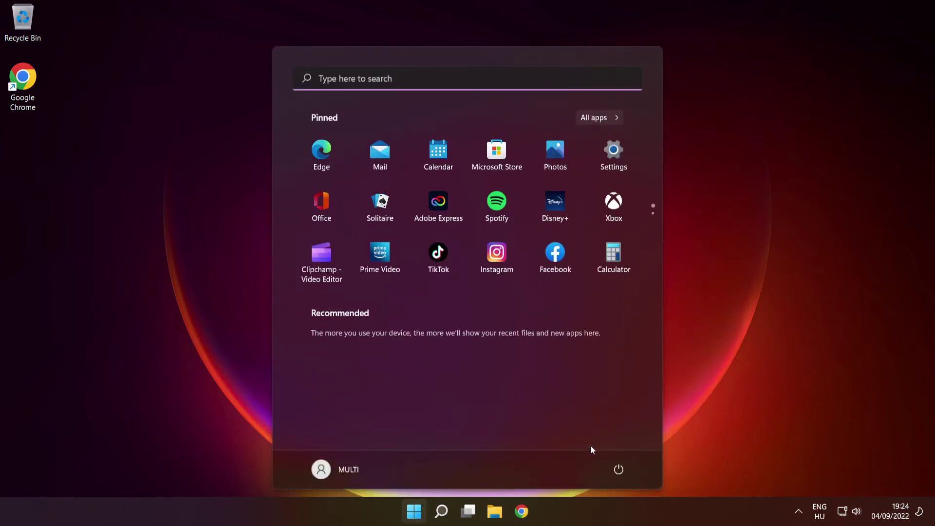
click(620, 469)
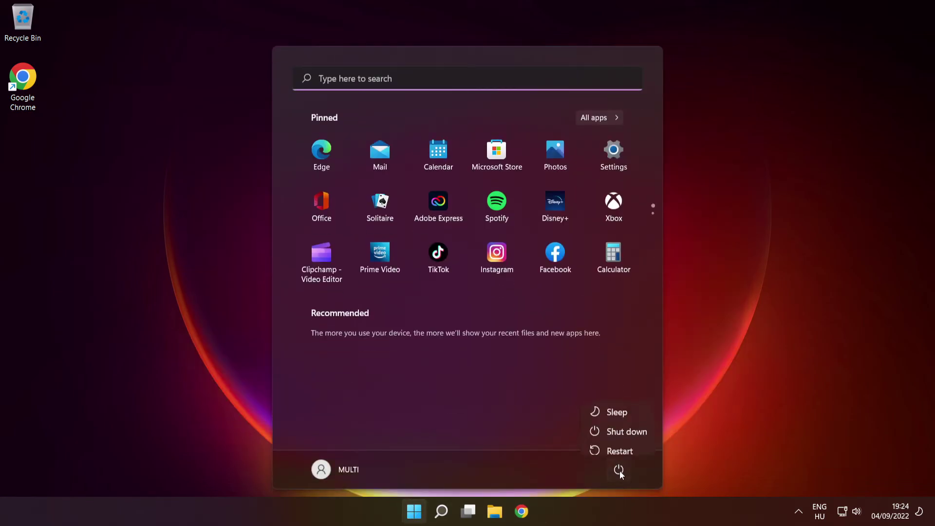
click(620, 443)
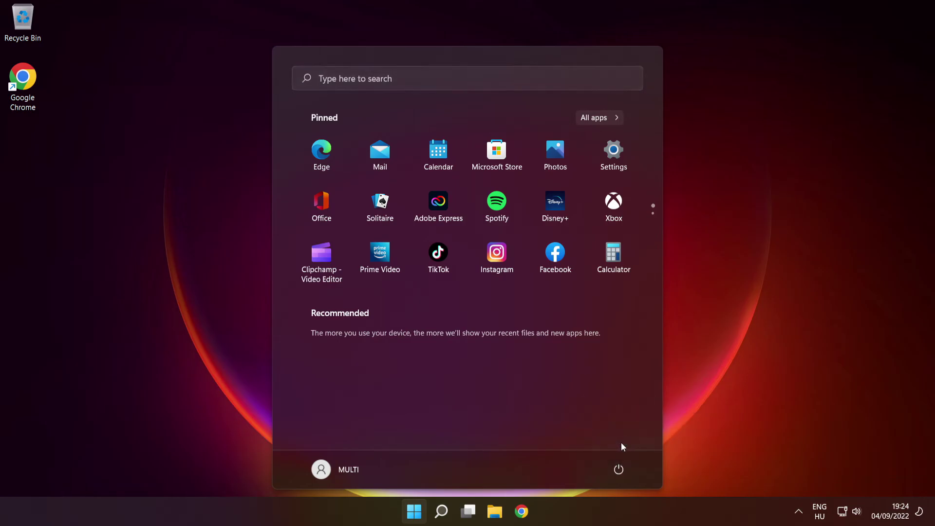